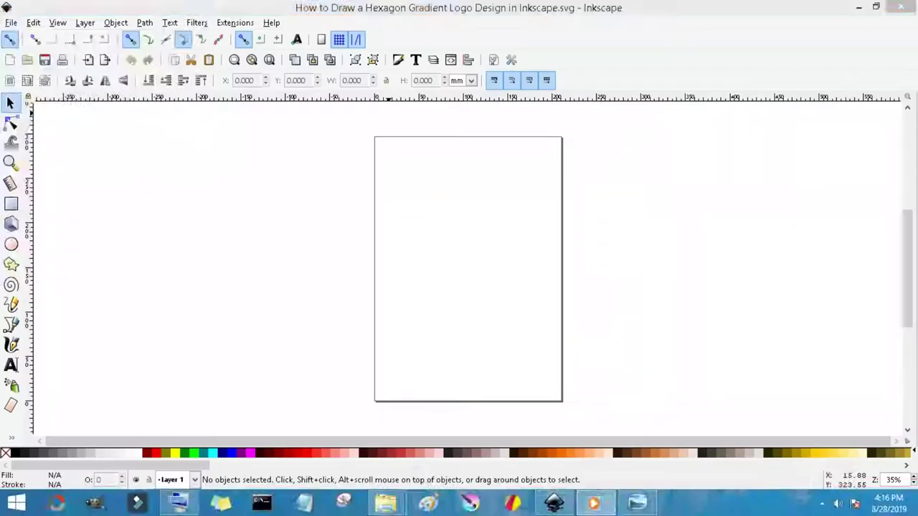
Set the document display units to px, hide the page border, and show Align and Distribute
key("alt+f")
key("Up")
key("Up")
key("Up")
key("Return")
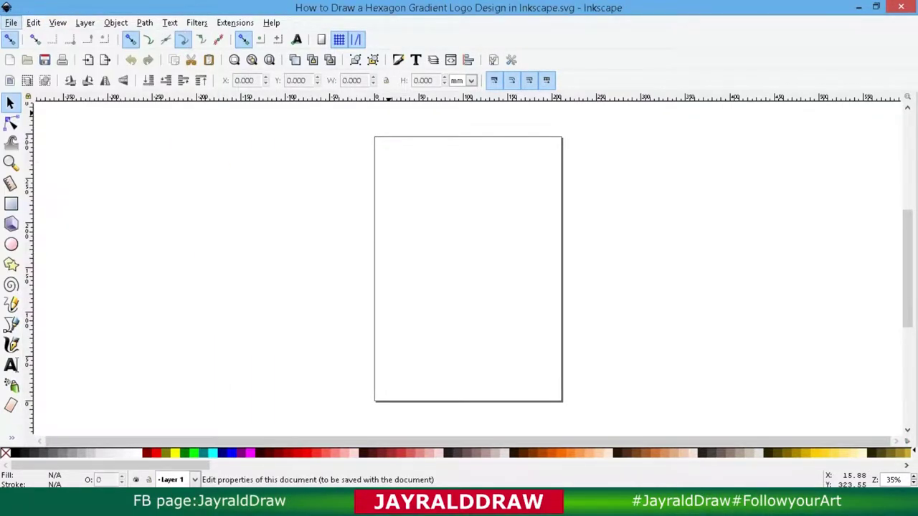
left_click(549, 82)
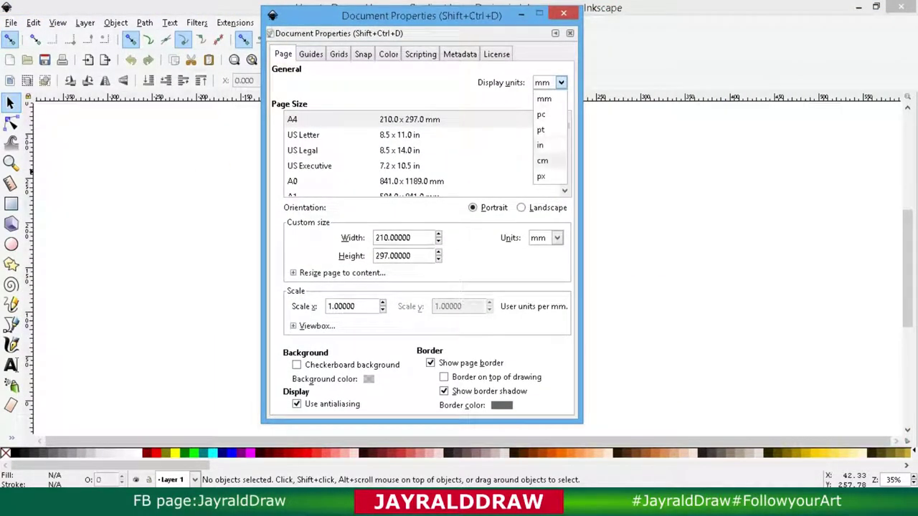
left_click(545, 101)
left_click(425, 363)
left_click(557, 13)
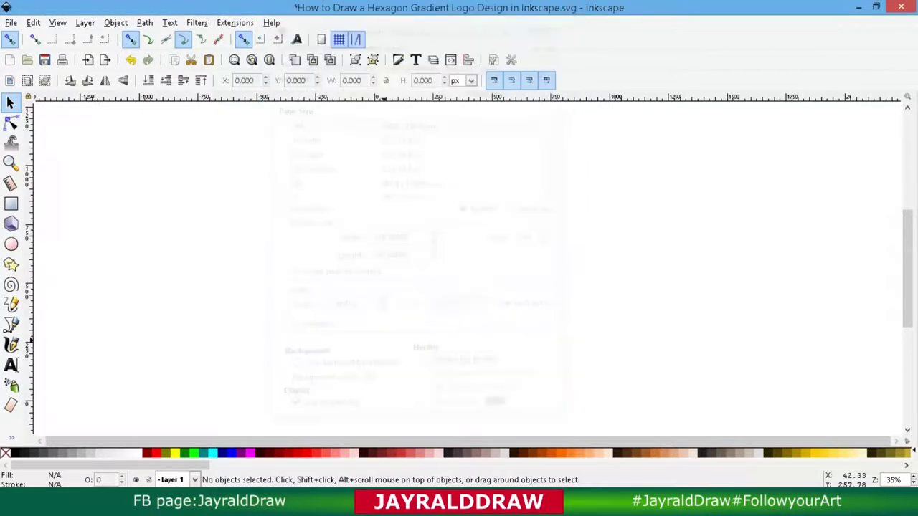
left_click(468, 59)
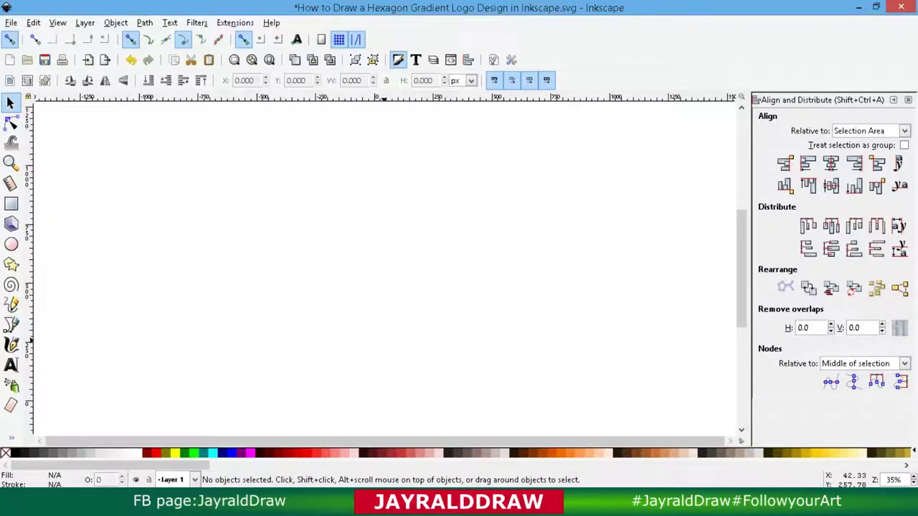
Draw a pink hexagon using the Star/Polygon tool with 6 corners
left_click(398, 59)
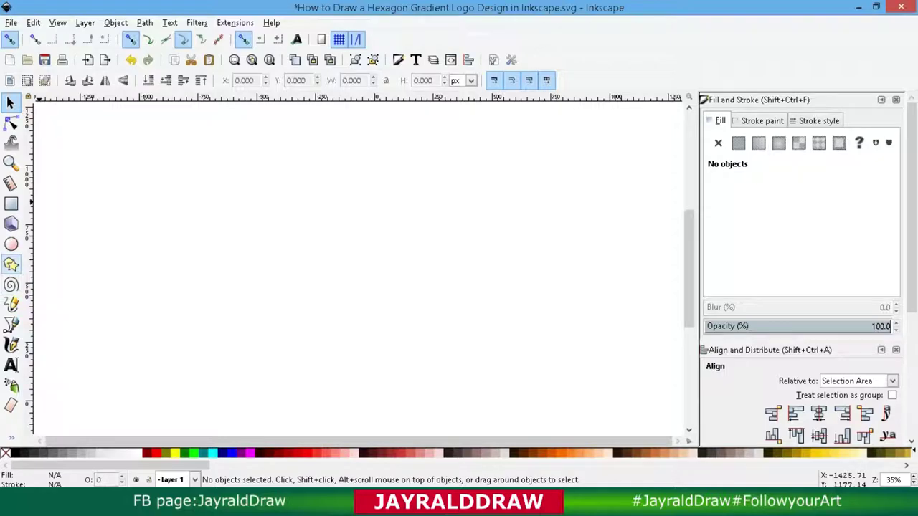
left_click(10, 264)
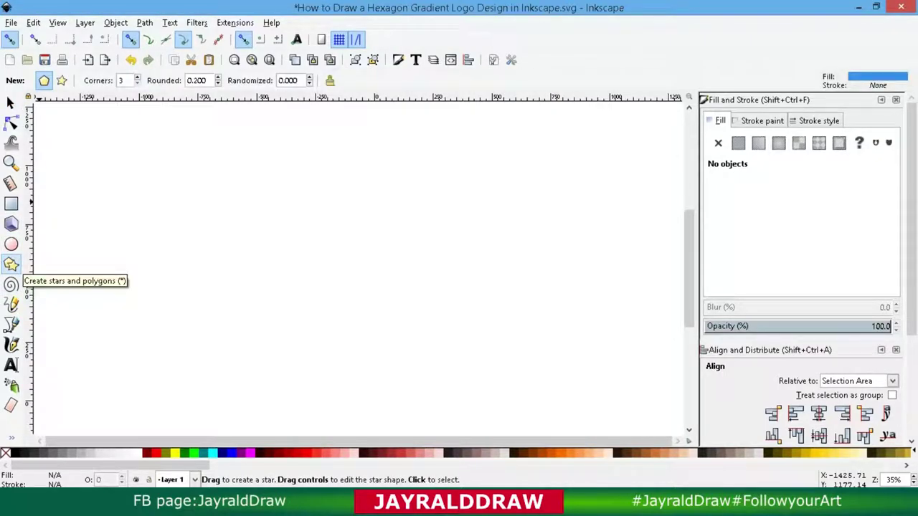
type("6")
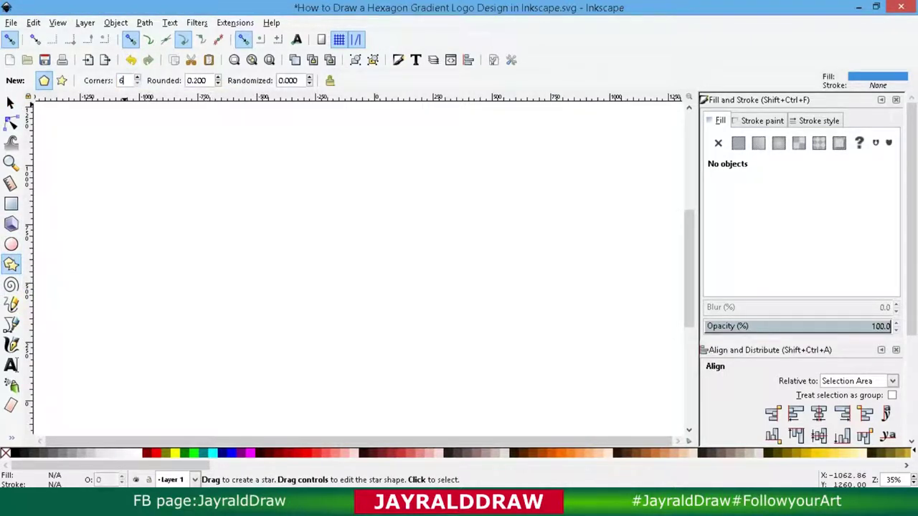
mouse_move(375, 218)
left_mouse_down()
mouse_move(423, 265)
mouse_move(469, 272)
left_mouse_up()
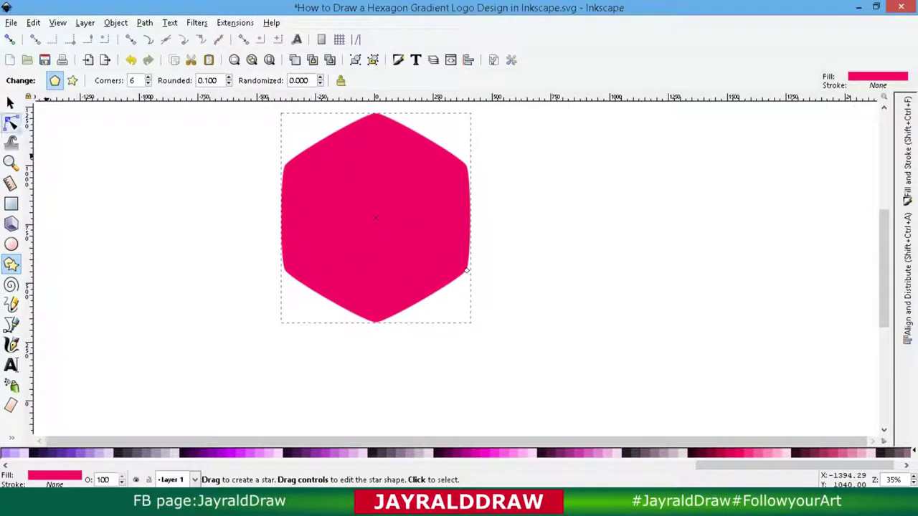
Move the hexagon down-right and switch its fill to a linear gradient
key("s")
left_click_drag(375, 217, 417, 266)
left_click(907, 150)
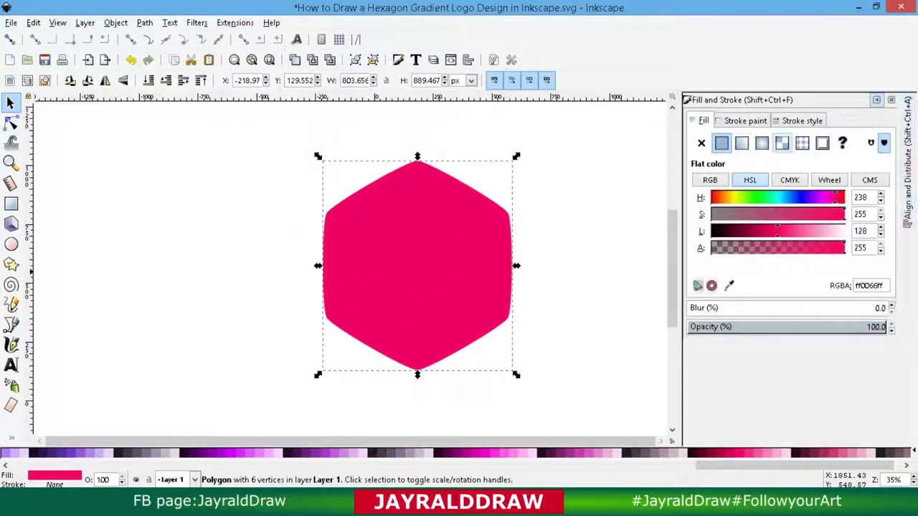
left_click(742, 143)
Make the gradient run vertically through the hexagon, bottom to top
key("g")
mouse_move(512, 265)
left_mouse_down()
mouse_move(422, 165)
mouse_move(409, 180)
left_mouse_up()
left_click_drag(323, 265, 415, 351)
left_click_drag(409, 180, 416, 199)
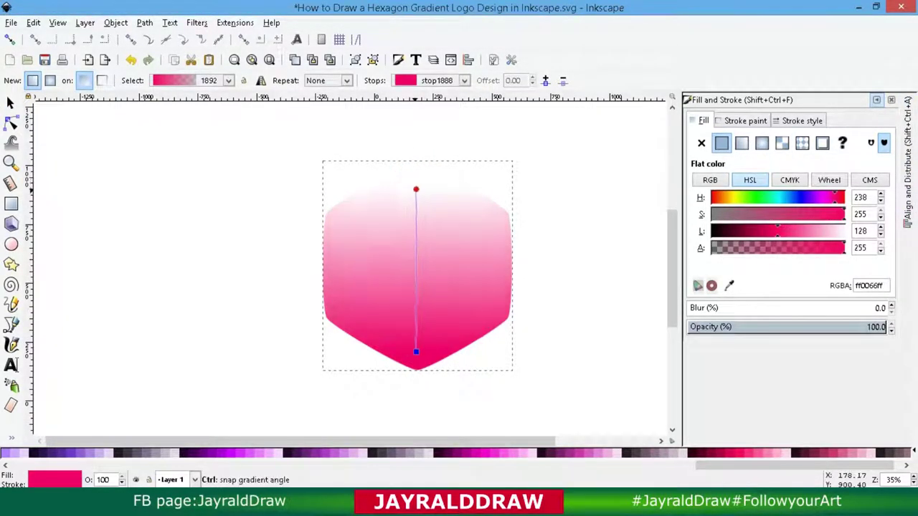
Colour the top gradient stop red #D40000 from the palette
scroll(717, 452, "down", 3)
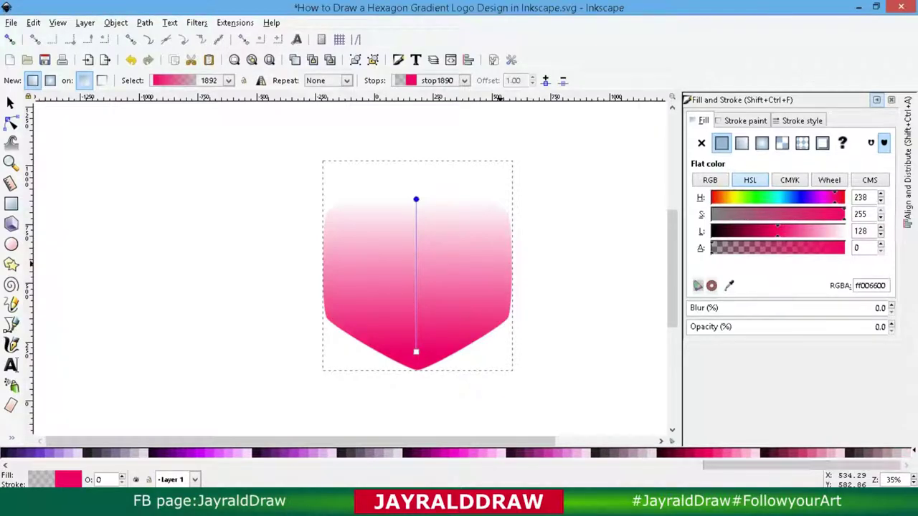
left_click(713, 452)
scroll(713, 452, "up", 3)
scroll(713, 453, "up", 3)
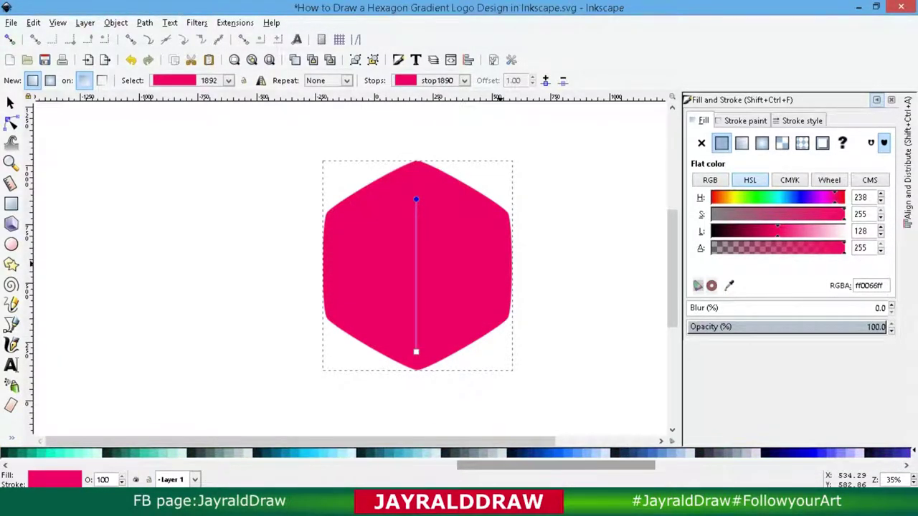
scroll(713, 452, "up", 3)
scroll(713, 452, "up", 2)
scroll(713, 453, "up", 2)
scroll(713, 452, "up", 1)
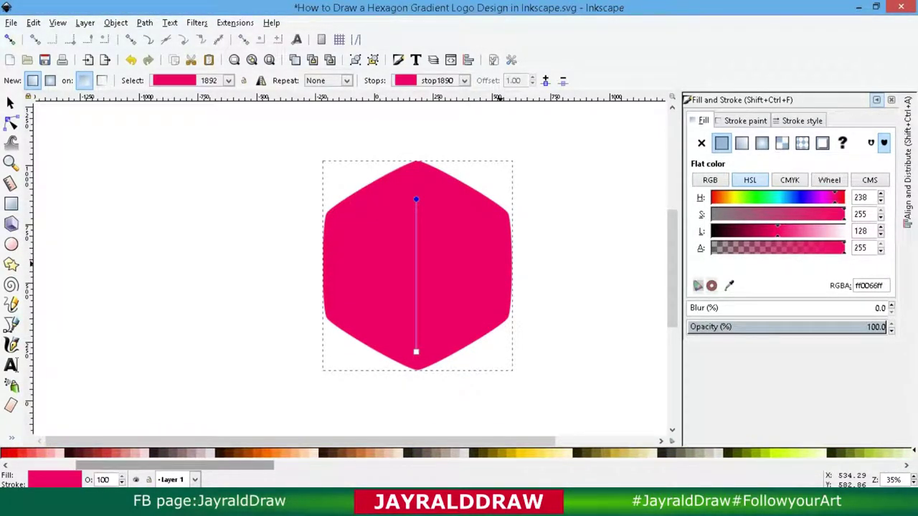
scroll(713, 452, "up", 1)
scroll(713, 453, "up", 1)
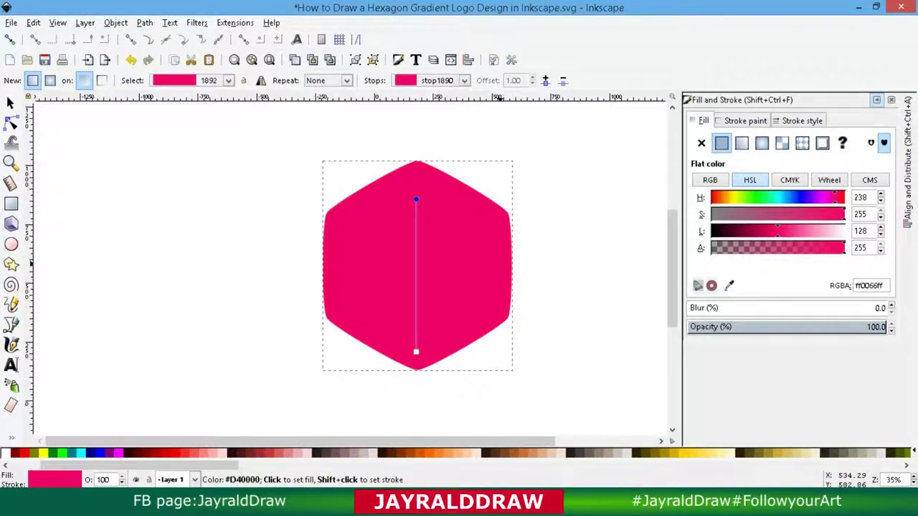
left_click(714, 452)
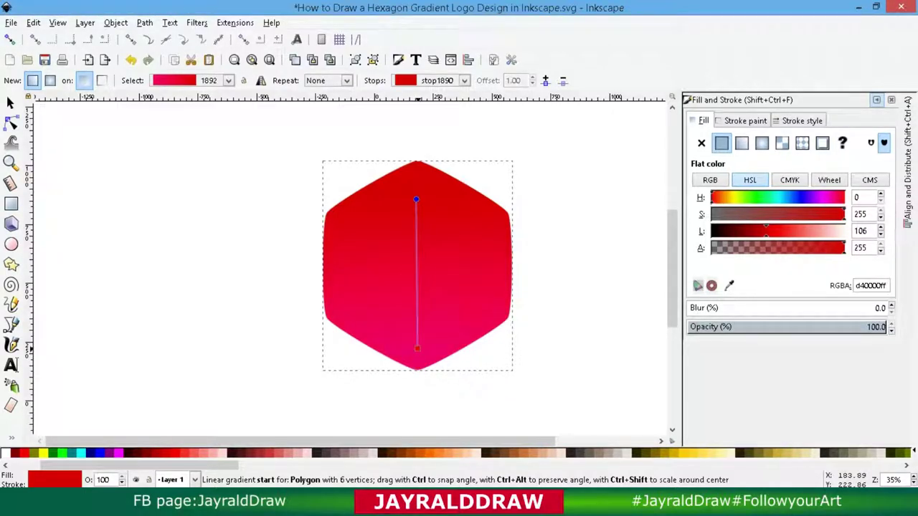
Drag the gradient's bottom end below the hexagon and its top end above it, then deselect
left_click(417, 348)
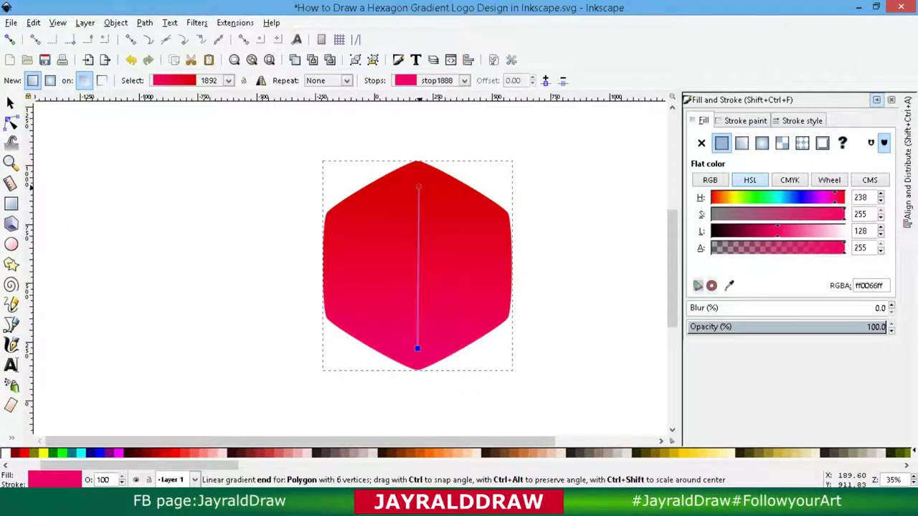
left_click(419, 187)
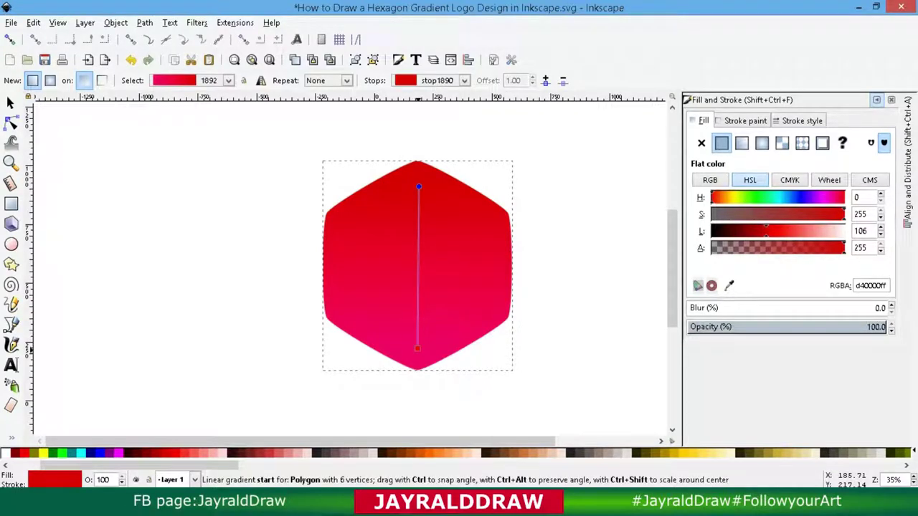
left_click_drag(417, 348, 417, 400)
left_click(416, 400)
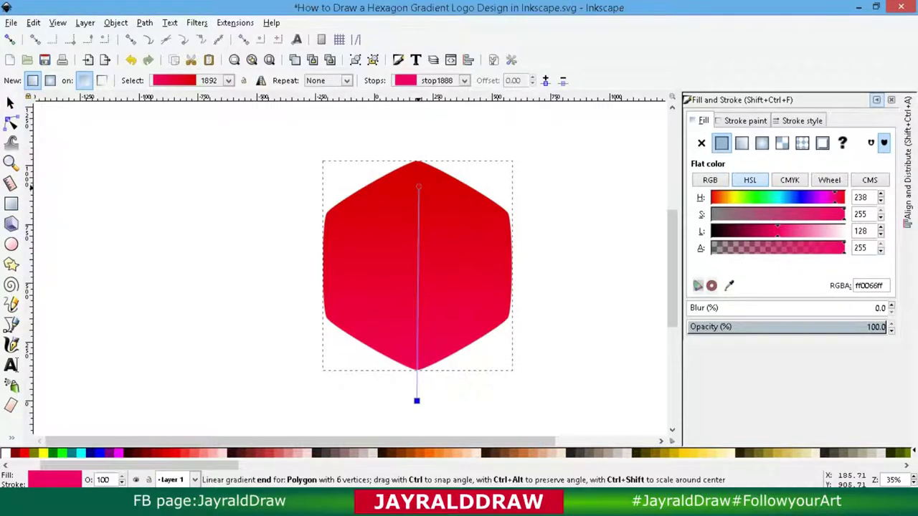
left_click_drag(418, 183, 418, 155)
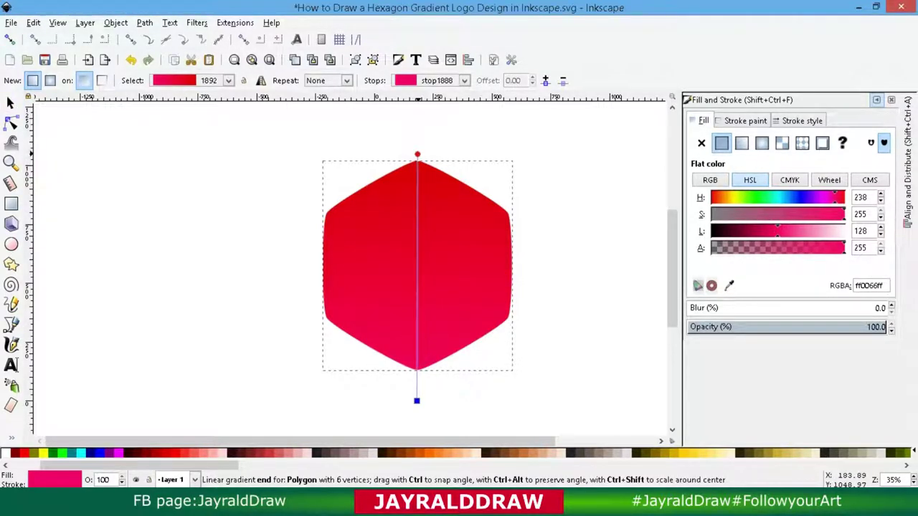
left_click(10, 102)
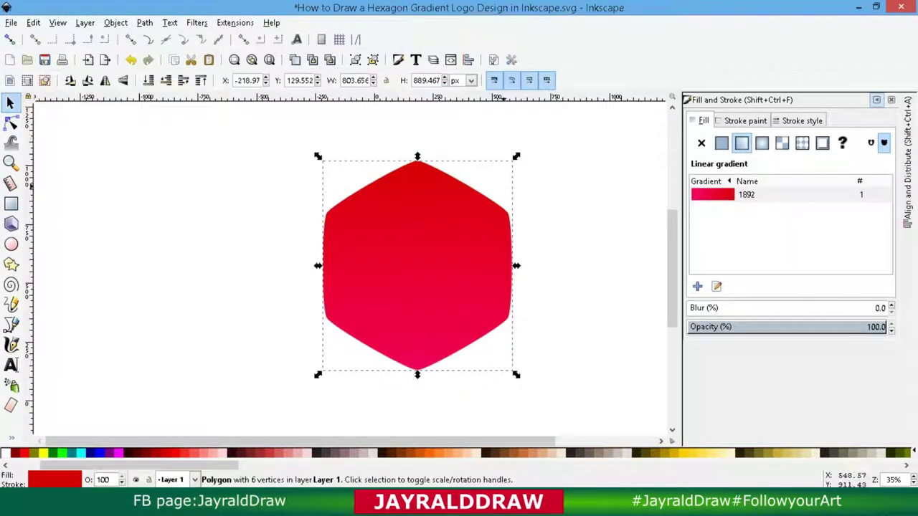
key("Escape")
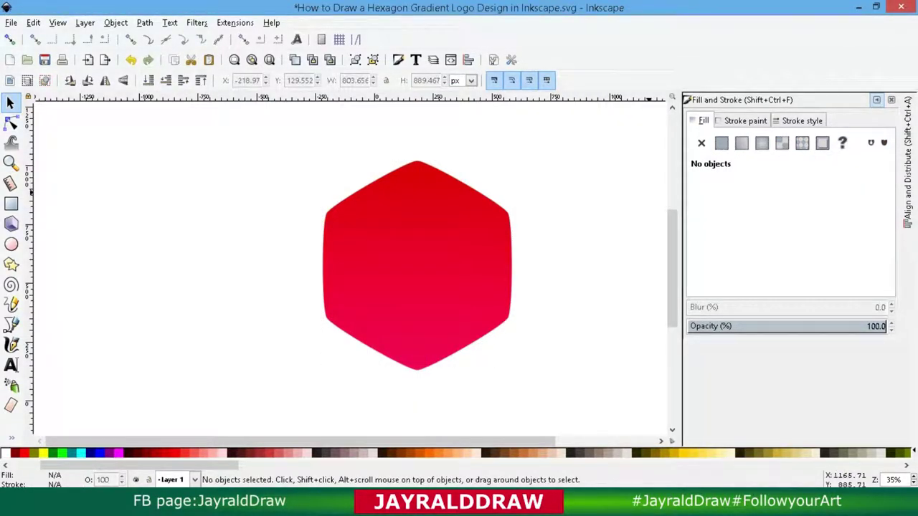
Add the text 'JD' inside the hexagon
left_click(876, 100)
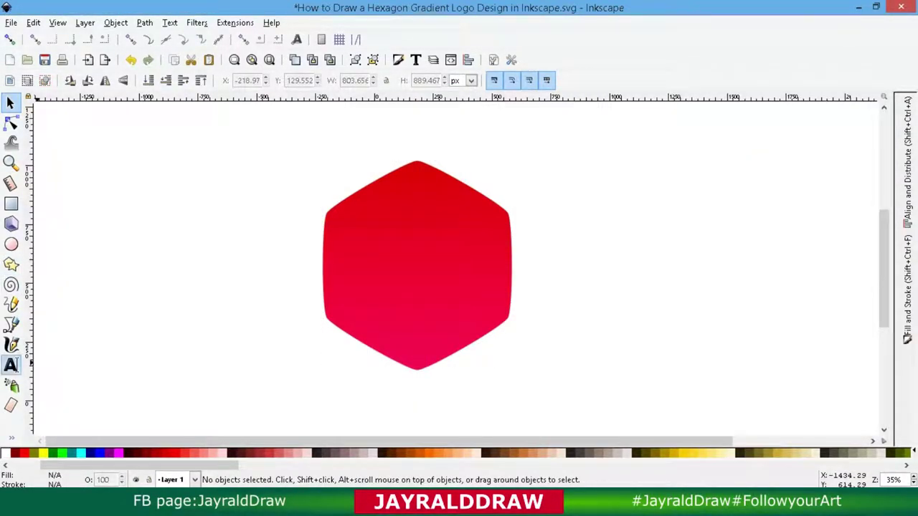
key("s")
left_click(388, 244)
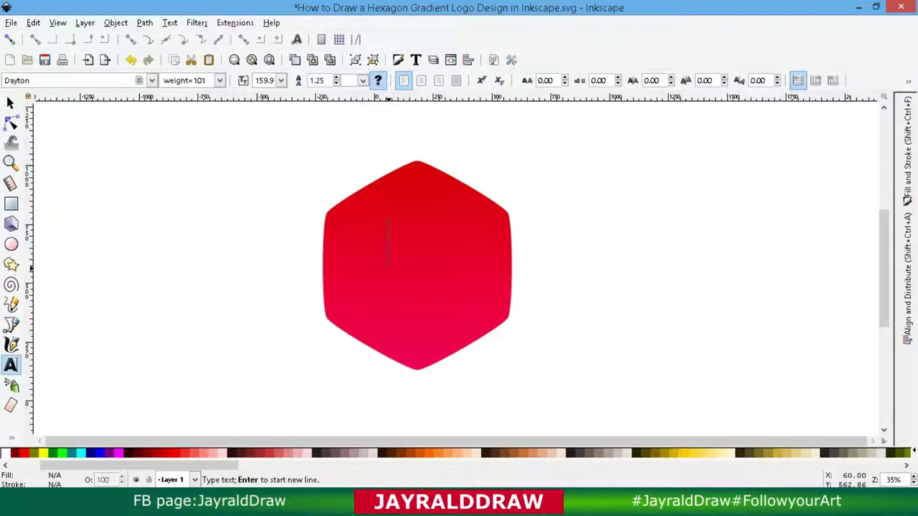
type("J")
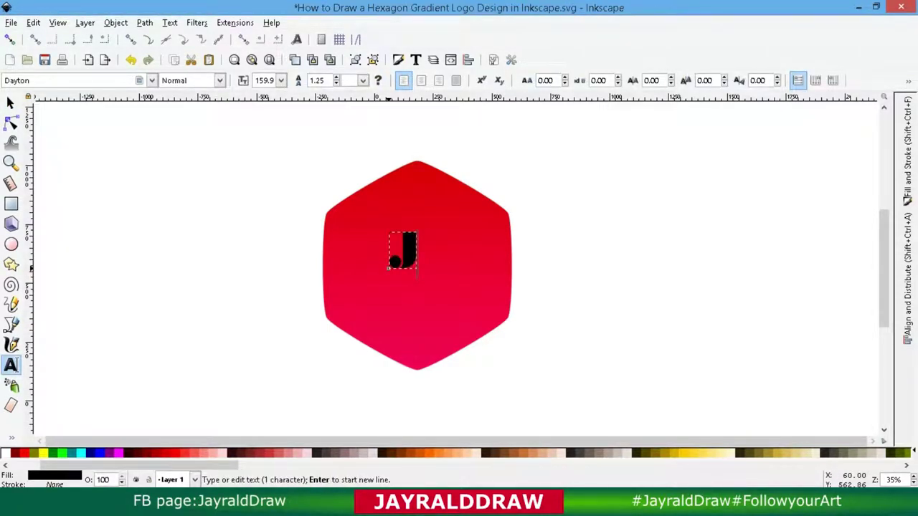
type("D")
left_click(10, 102)
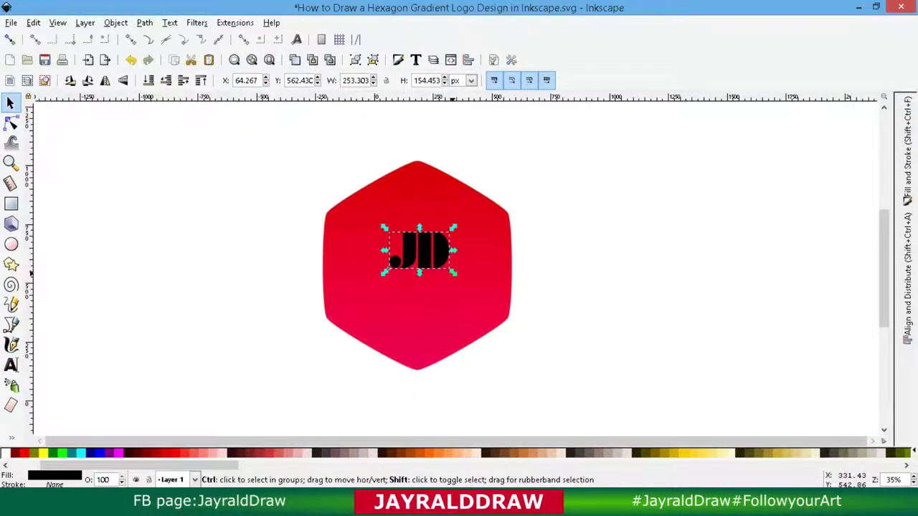
Scale the JD text up to about 337 pt and select it with the hexagon
left_click_drag(454, 272, 483, 290)
left_click(481, 285)
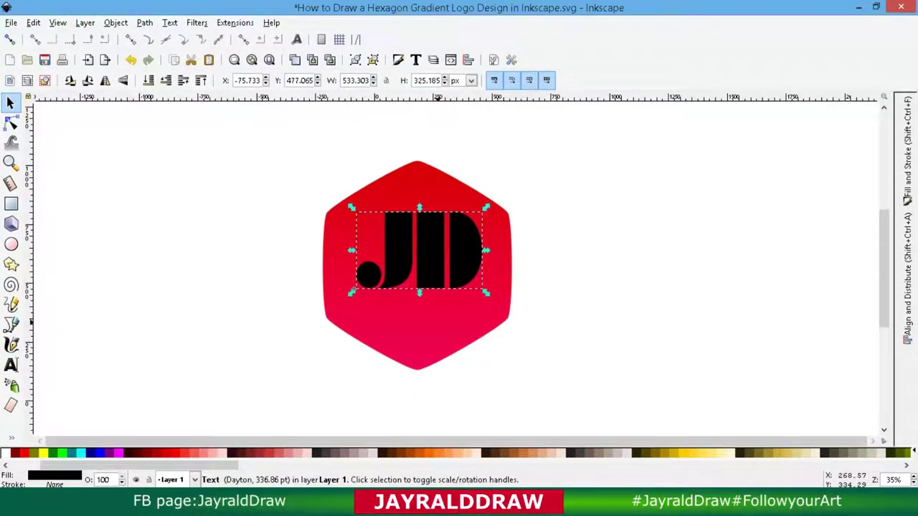
key("ctrl+a")
Centre the JD text on the hexagon's horizontal axis
key("shift+ctrl+a")
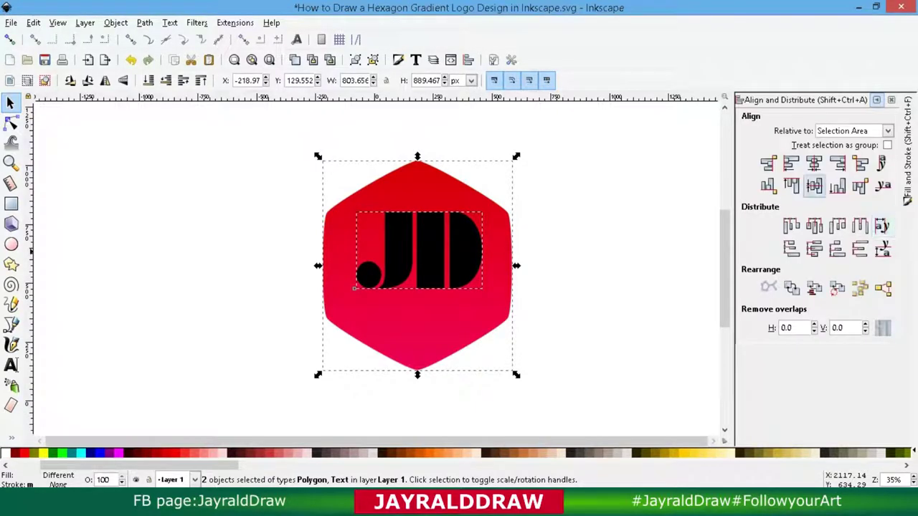
left_click(814, 186)
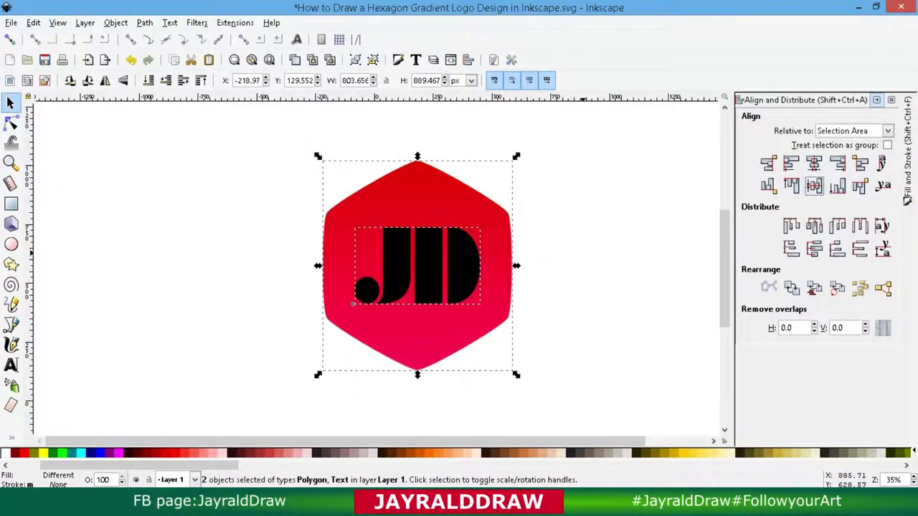
key("Escape")
Make the JD text white and close the Align dock
left_click(452, 301)
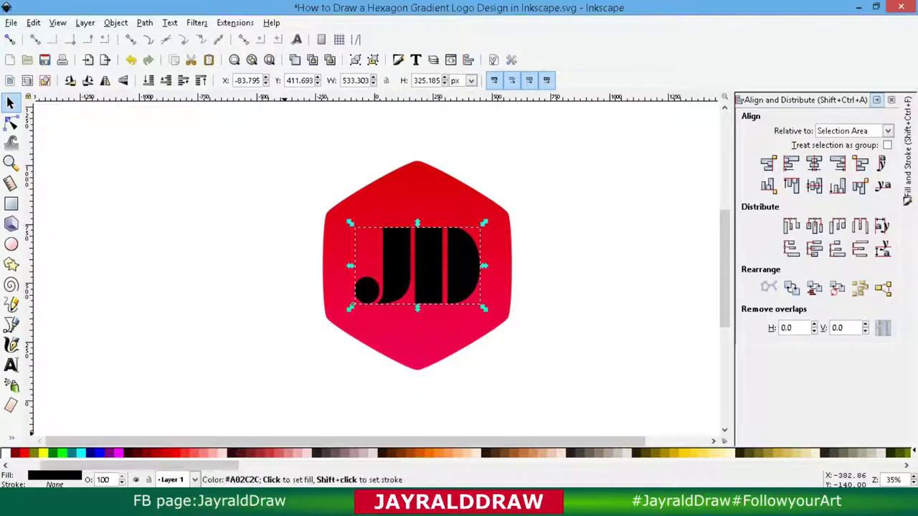
left_click(208, 453)
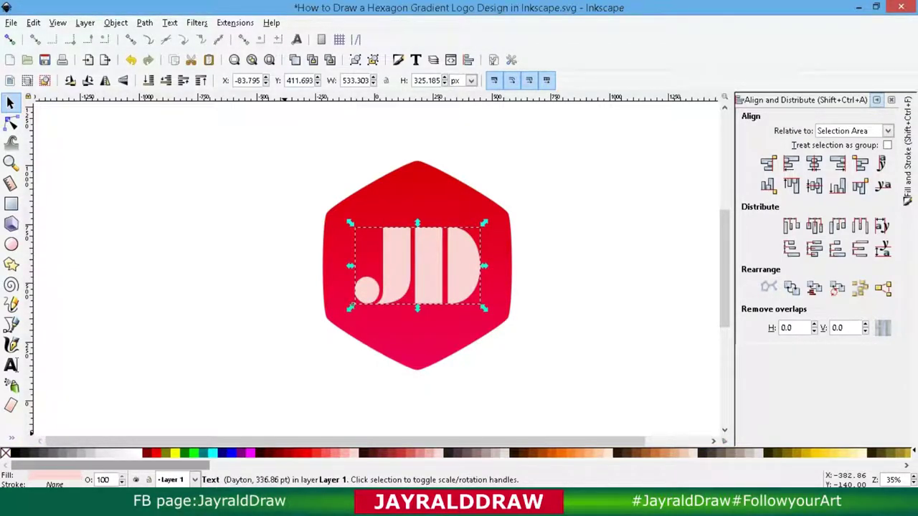
left_click(133, 453)
left_click(304, 264)
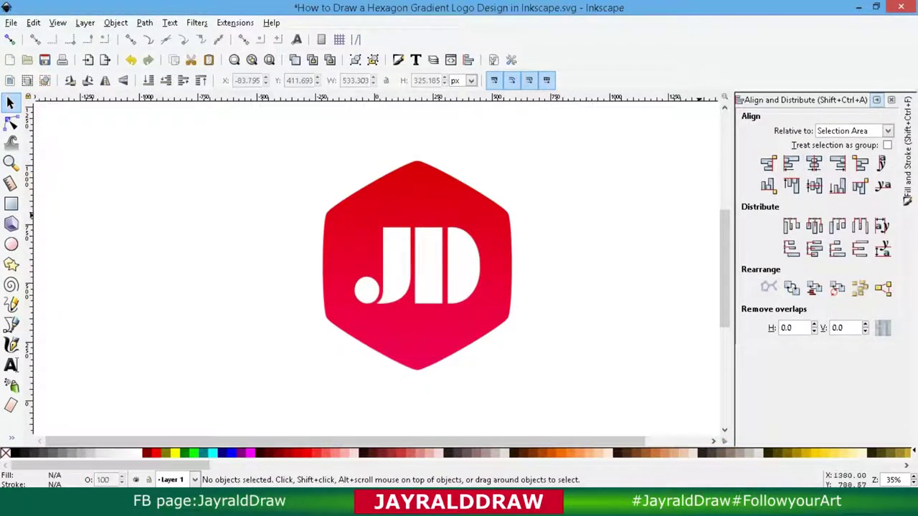
left_click(876, 100)
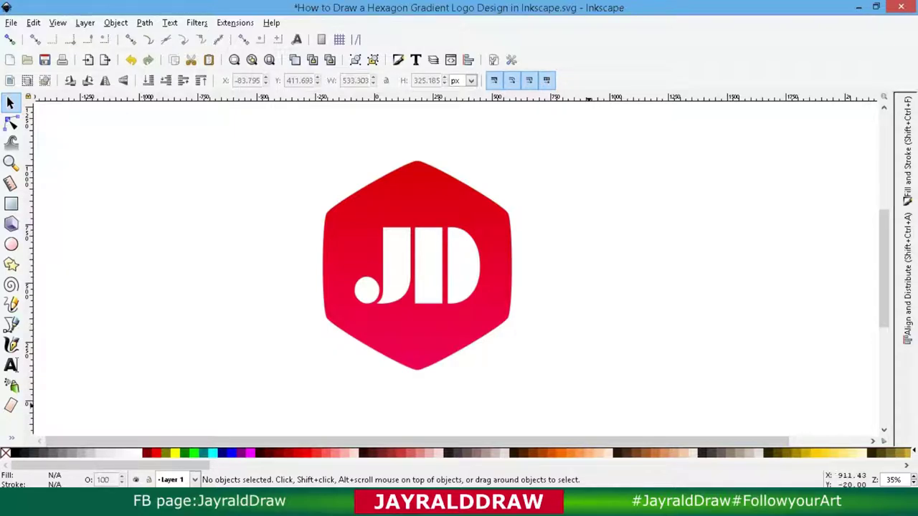
Group the hexagon and JD text, shrink it to about half, and place it top-left
left_click_drag(587, 408, 287, 143)
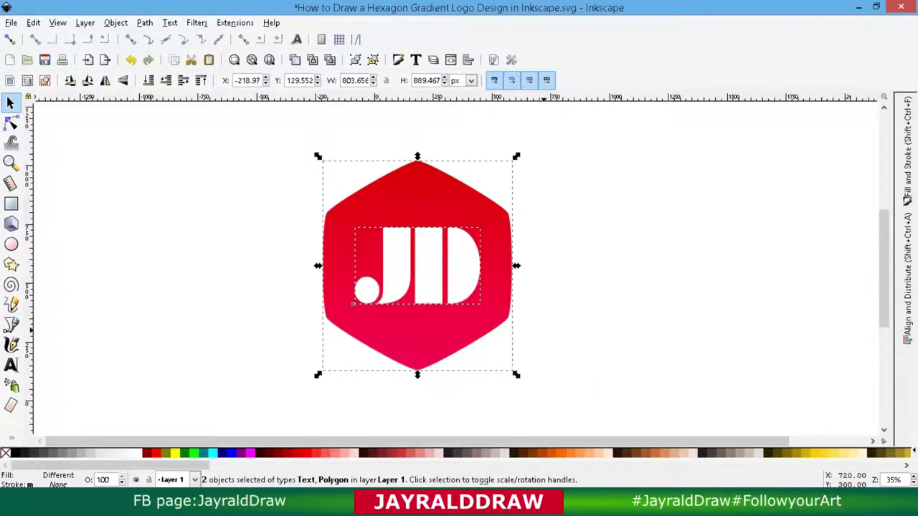
left_click(355, 60)
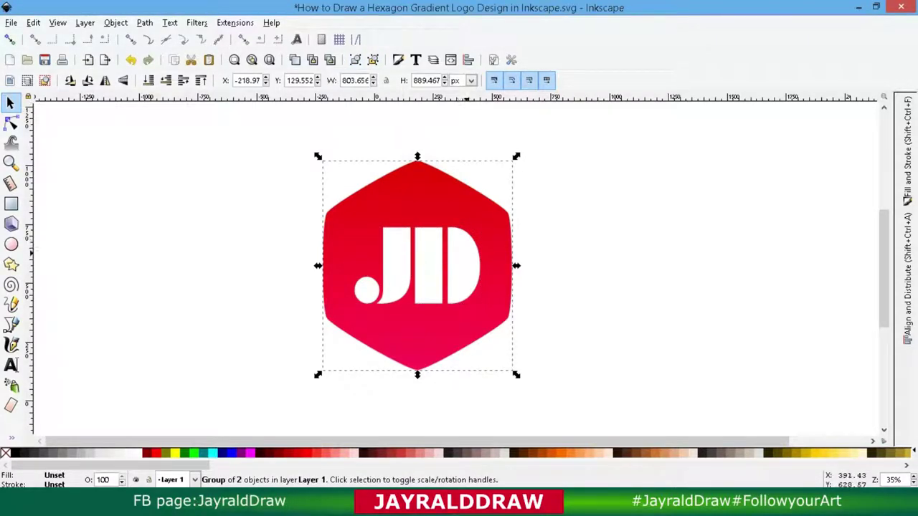
left_click_drag(431, 337, 268, 309)
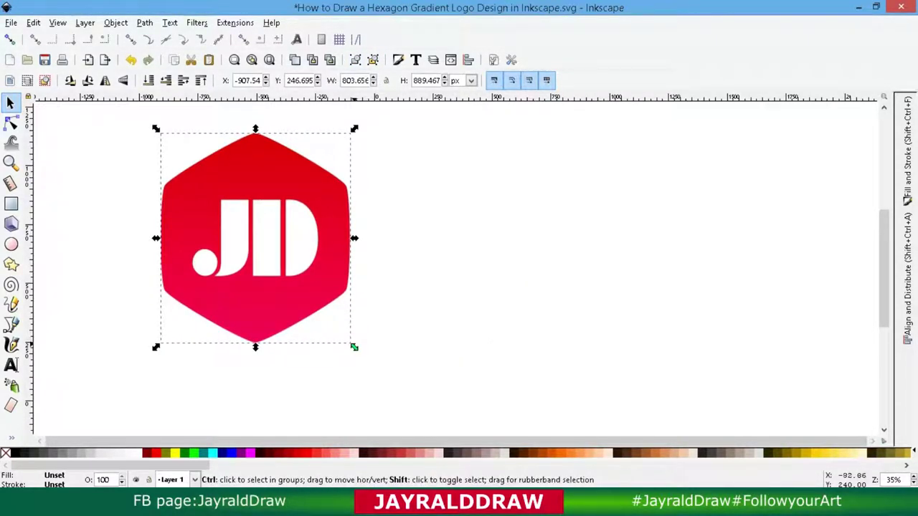
left_click_drag(353, 347, 310, 298)
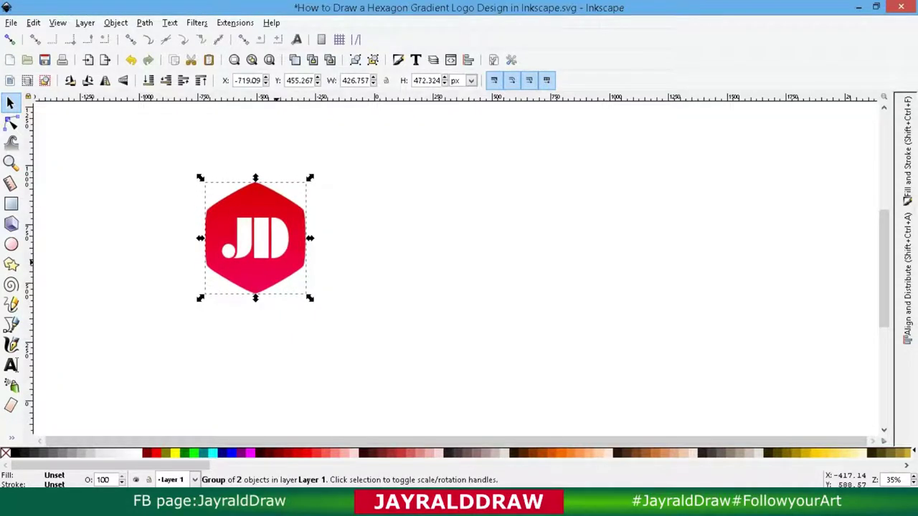
left_click_drag(273, 265, 132, 199)
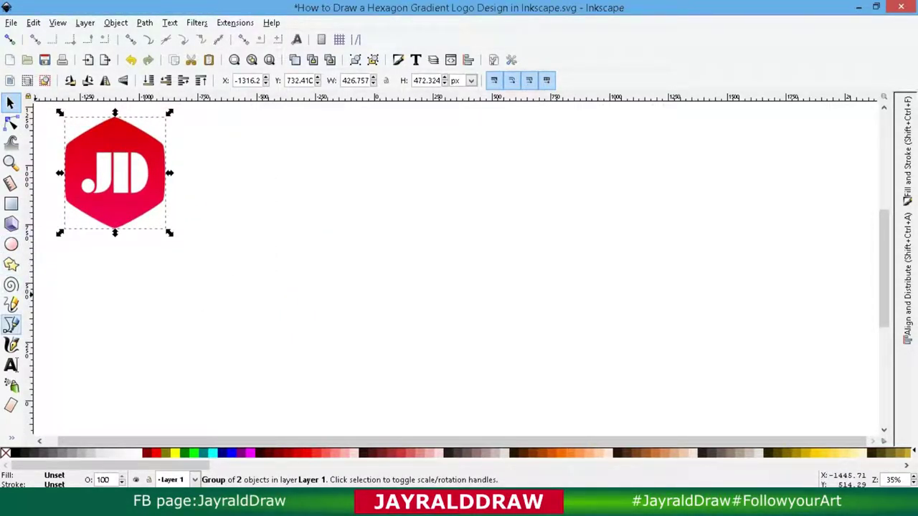
left_click(10, 325)
Draw a second hexagon, fill it dark red, and rotate it 15° upright
left_click(11, 264)
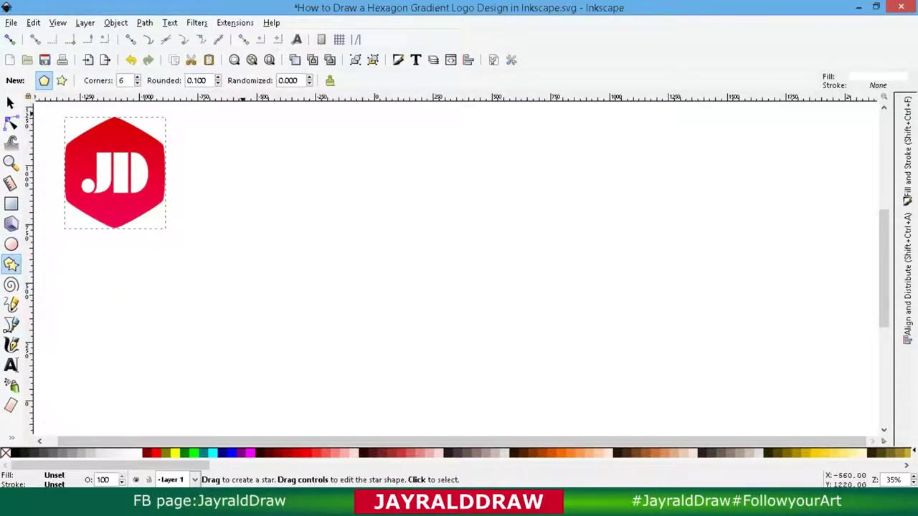
left_click_drag(416, 222, 512, 331)
left_click(147, 452)
key("s")
left_click(415, 222)
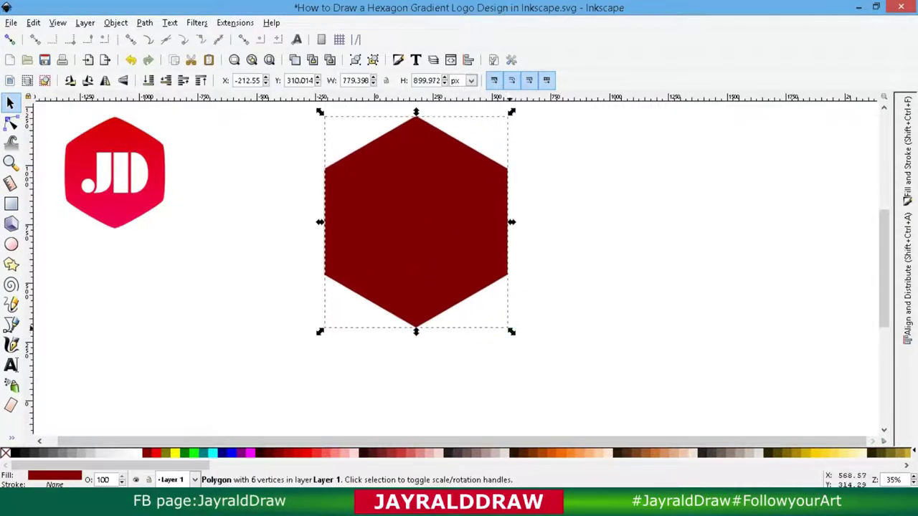
Switch the new hexagon's fill to a radial gradient and widen its radius
key("shift+ctrl+f")
left_click(759, 143)
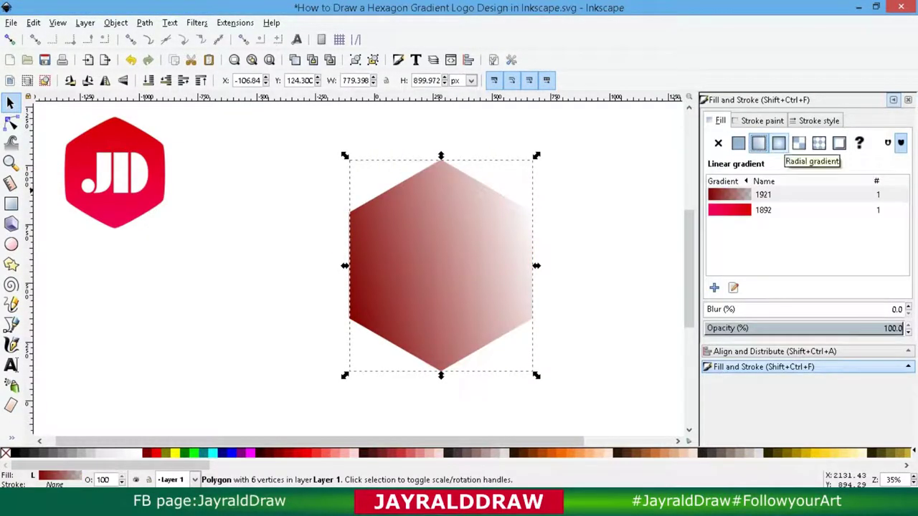
left_click(778, 143)
key("g")
mouse_move(537, 237)
left_mouse_down()
mouse_move(545, 268)
mouse_move(597, 266)
left_mouse_up()
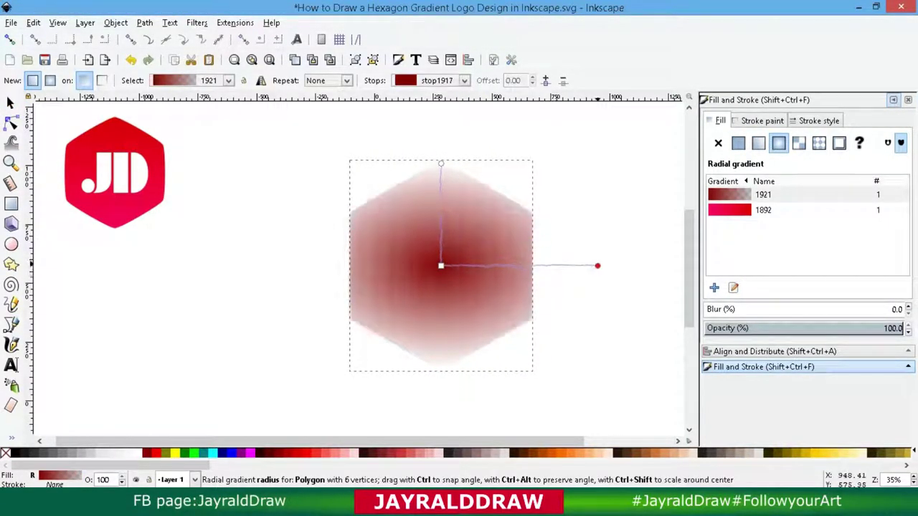
Recolour the gradient to a violet centre and dark crimson 800033 edge, then reshape the radius
left_click(598, 266)
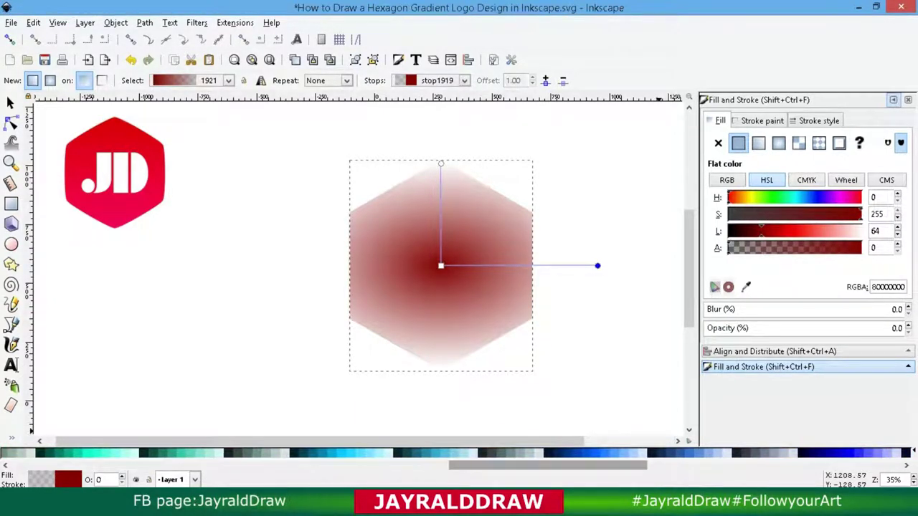
left_click(595, 452)
left_click(440, 266)
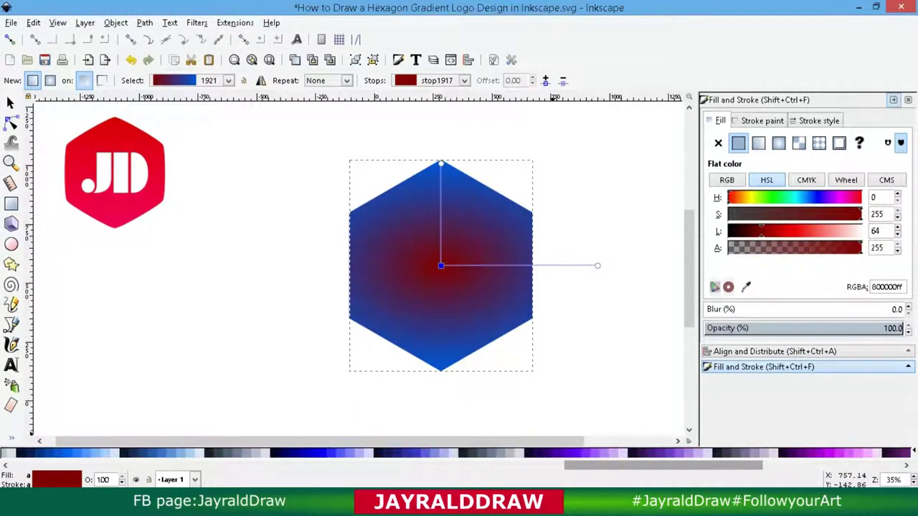
left_click(600, 453)
left_click(589, 453)
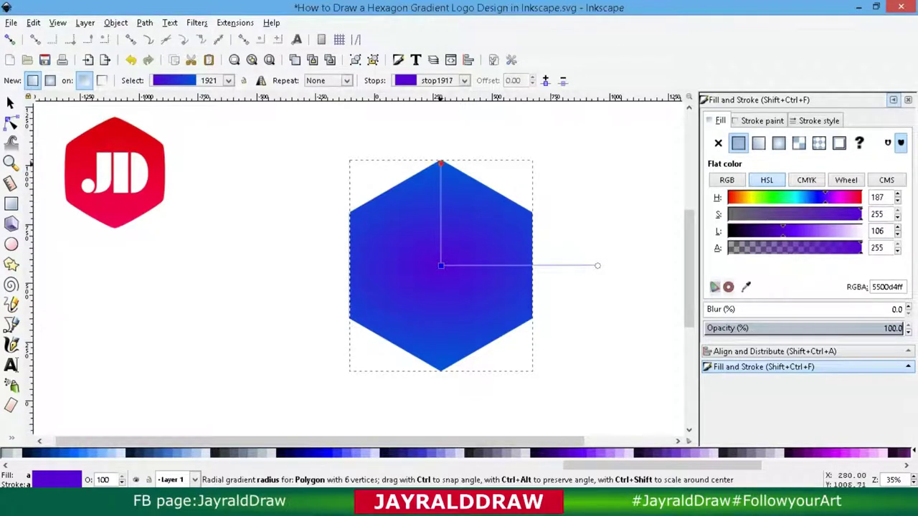
left_click(440, 164)
scroll(458, 452, "right", 3)
left_click(717, 452)
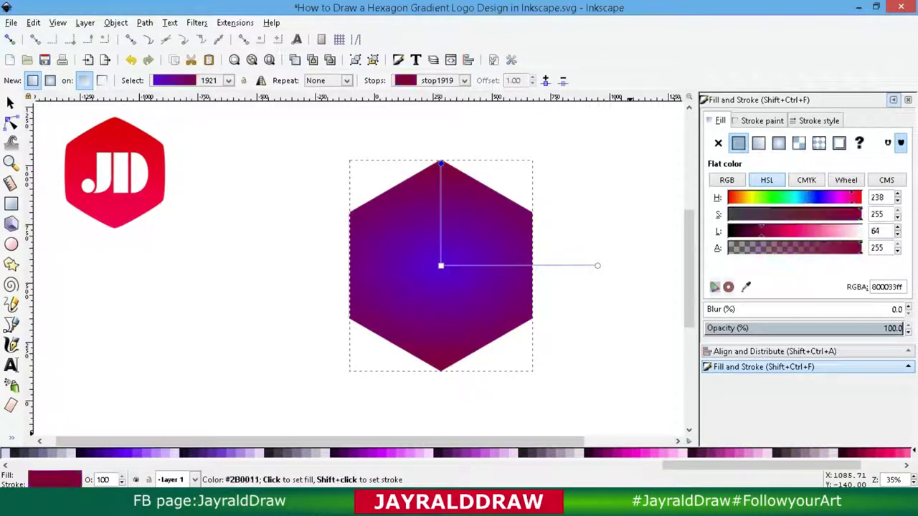
scroll(502, 452, "left", 5)
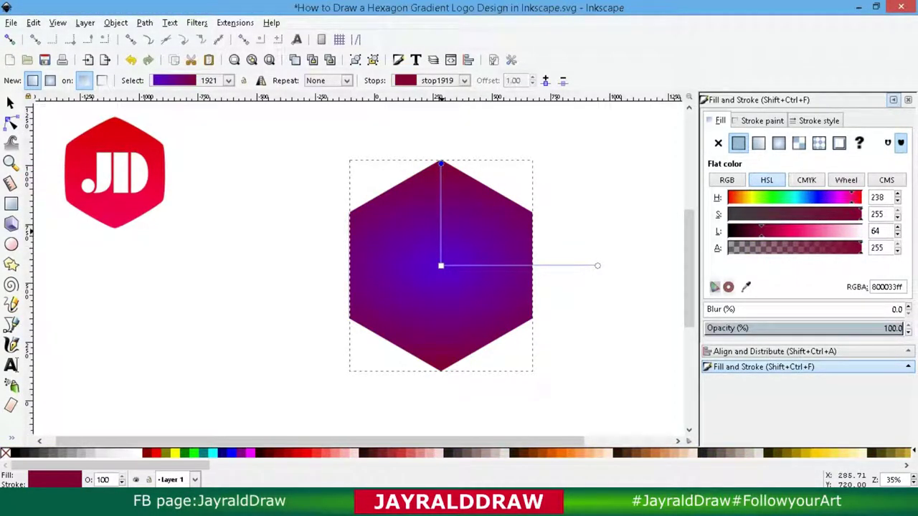
mouse_move(597, 265)
left_mouse_down()
mouse_move(523, 270)
mouse_move(520, 258)
mouse_move(350, 213)
mouse_move(367, 191)
left_mouse_up()
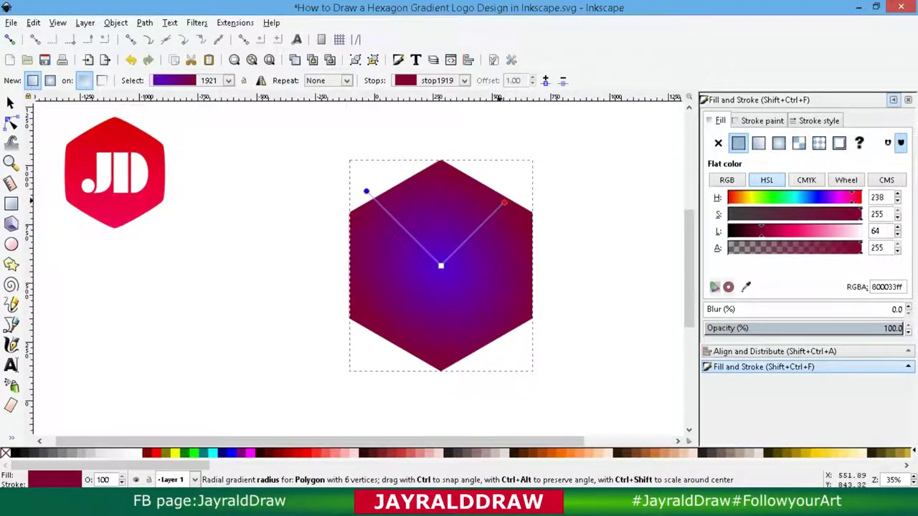
Move the hexagon up-left and nudge the gradient's outer stop upward
key("s")
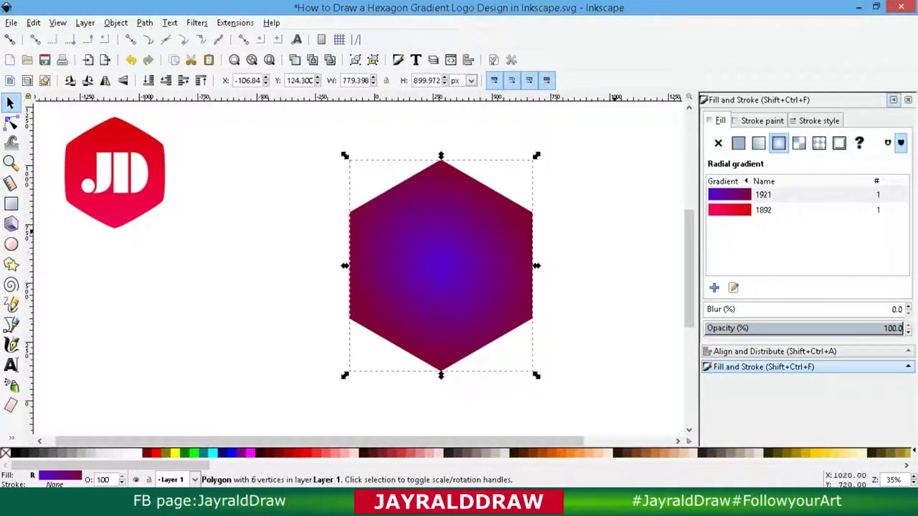
mouse_move(441, 265)
left_mouse_down()
mouse_move(423, 246)
mouse_move(430, 277)
mouse_move(471, 289)
left_mouse_up()
key("g")
left_click_drag(397, 213, 394, 207)
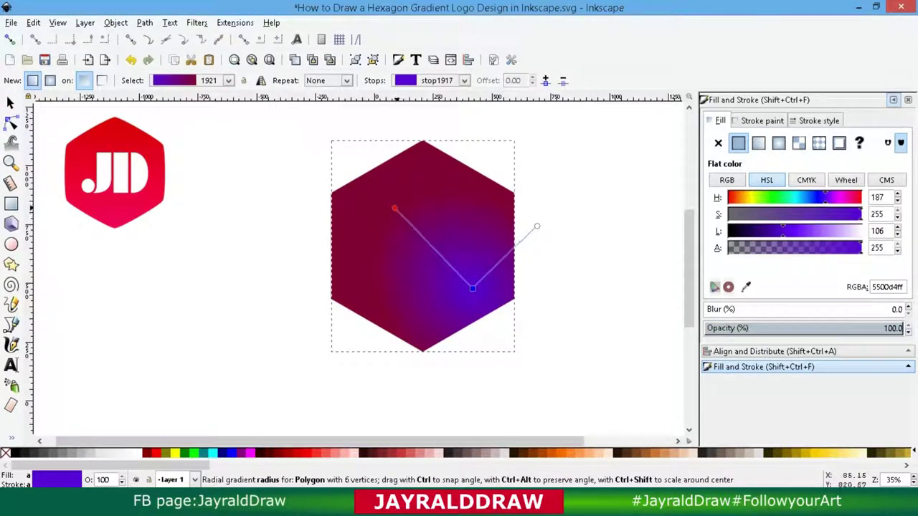
scroll(810, 453, "down", 5)
scroll(810, 453, "down", 5)
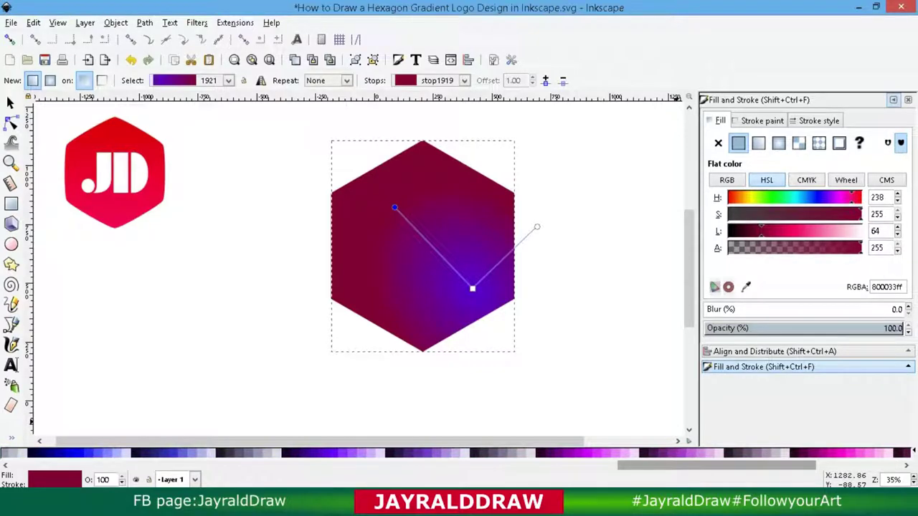
Set the gradient to a purple 800066 centre and crimson aa0044 edge, widening its radius
left_click(846, 453)
key("Tab")
left_click(817, 453)
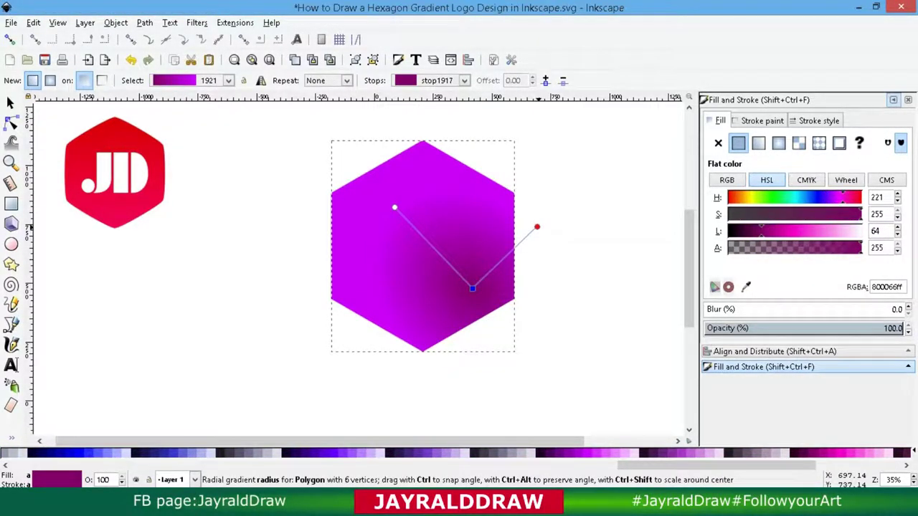
left_click(536, 227)
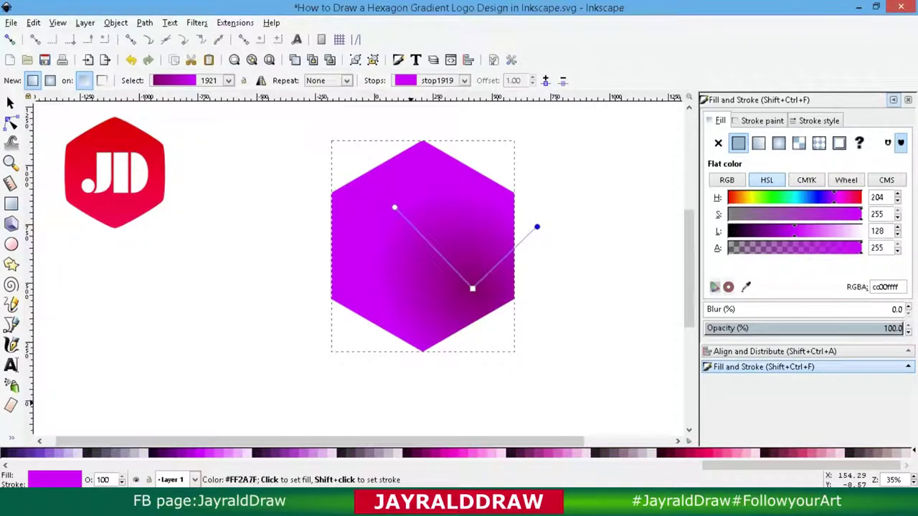
left_click(663, 453)
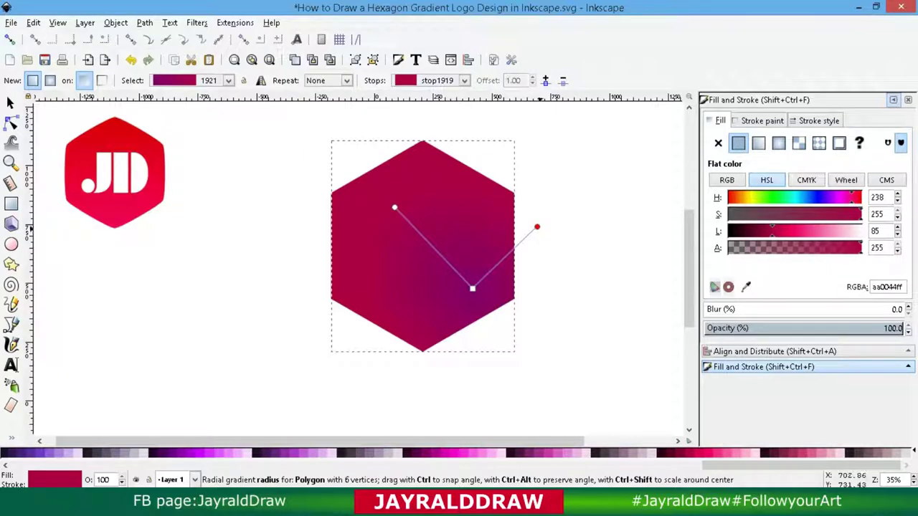
left_click_drag(537, 227, 558, 204)
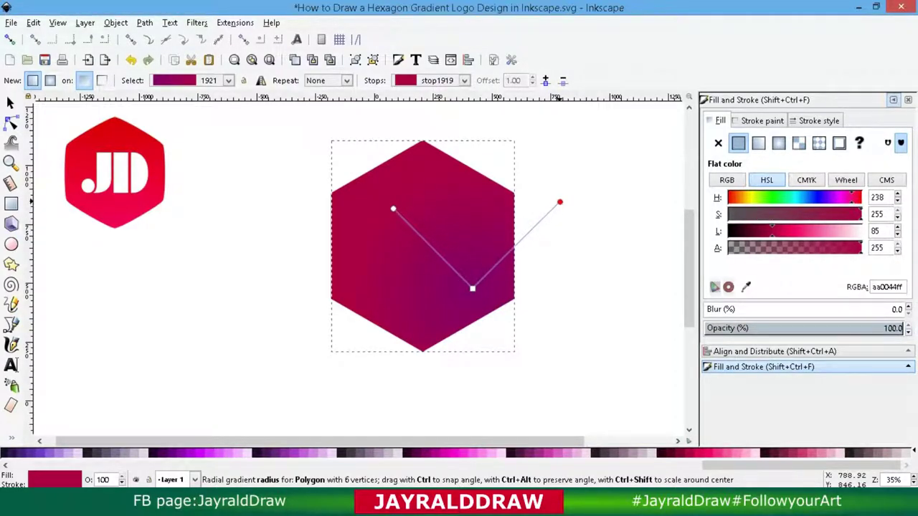
Deselect the hexagon and type a letter J inside it
key("s")
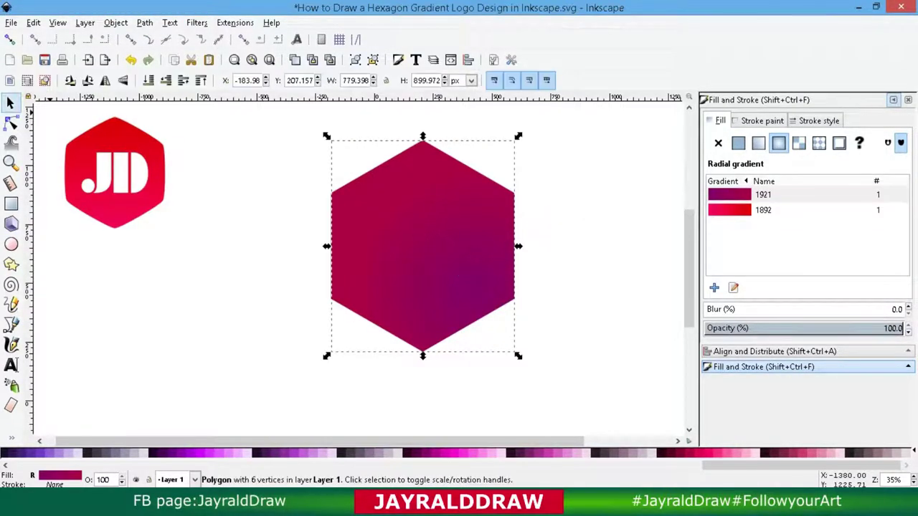
key("Escape")
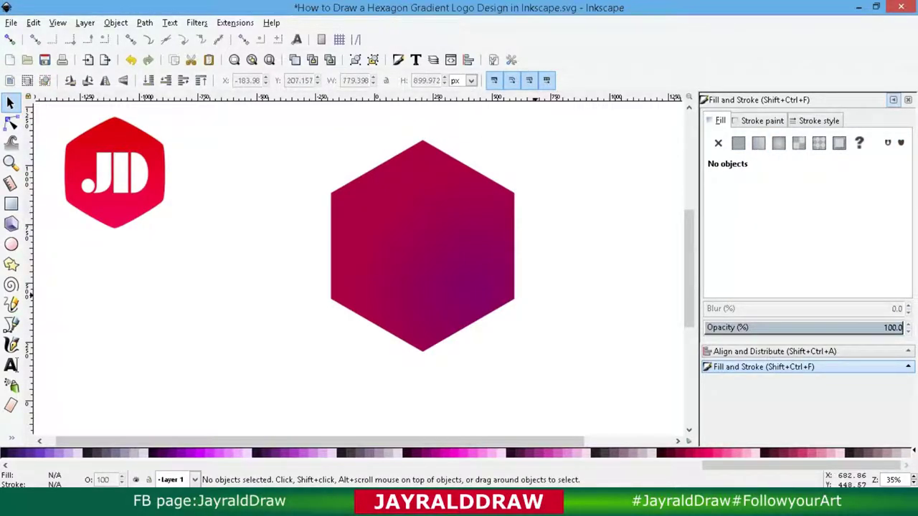
left_click(11, 365)
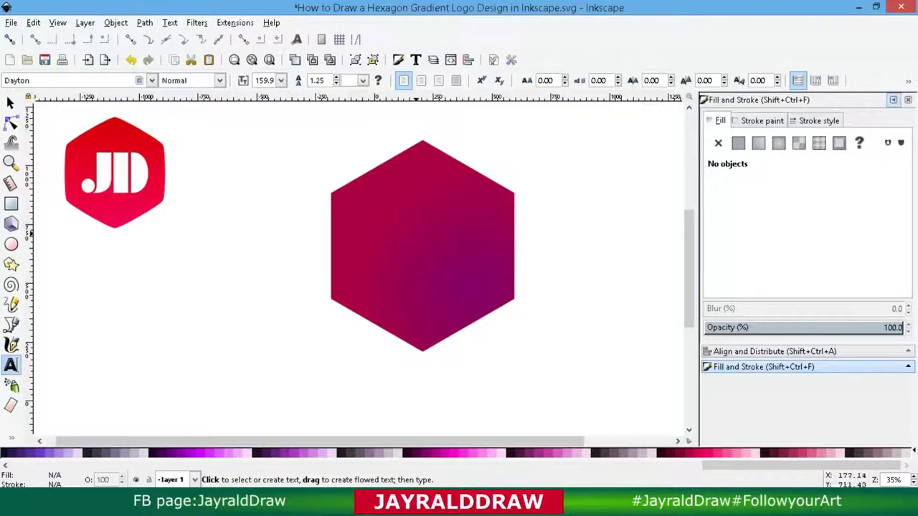
left_click(405, 228)
type("J")
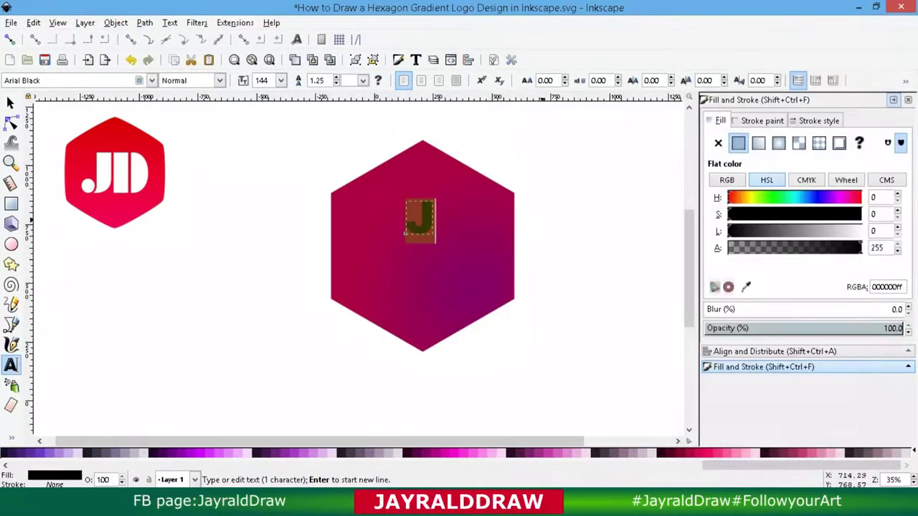
left_click(10, 103)
Fill the J with linear gradient 1892 and enlarge it to about 408 pt
left_click(759, 452)
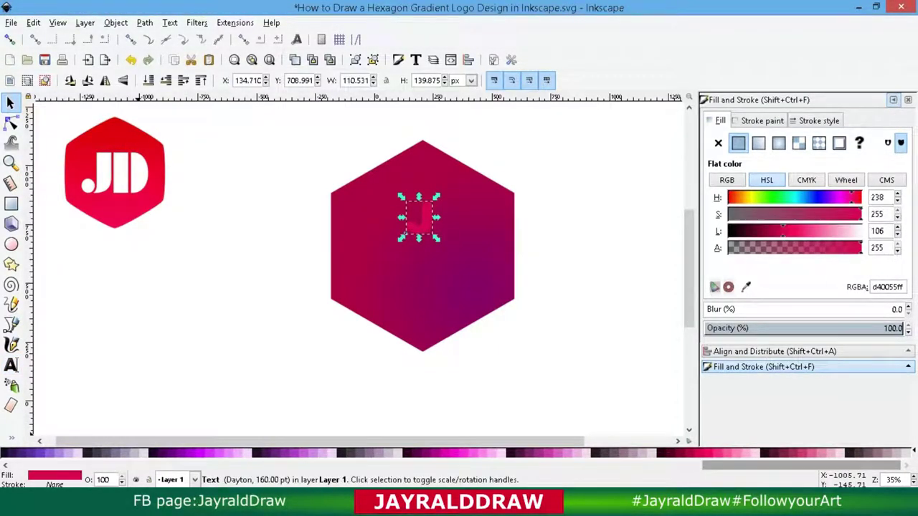
left_click(759, 142)
left_click(763, 225)
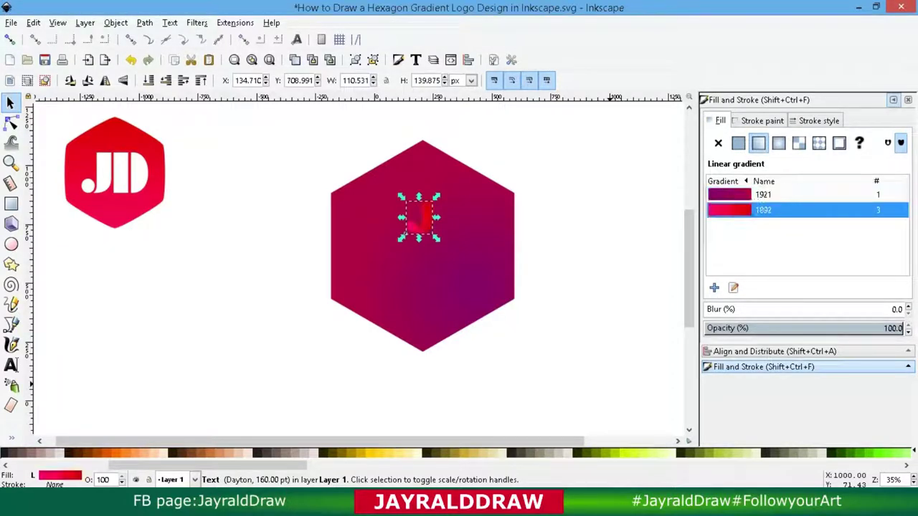
left_click_drag(418, 237, 420, 285)
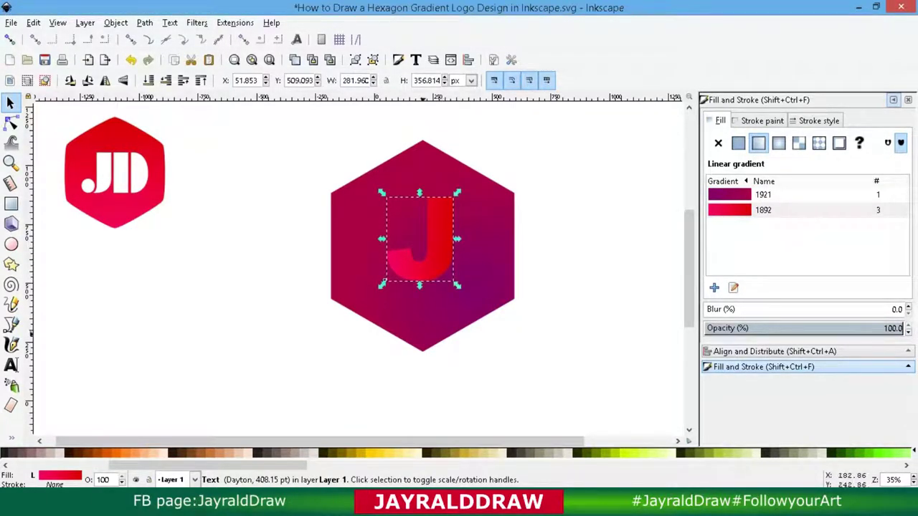
Centre the J vertically within the hexagon using Align and Distribute
left_click(473, 315, "shift")
left_click(774, 351)
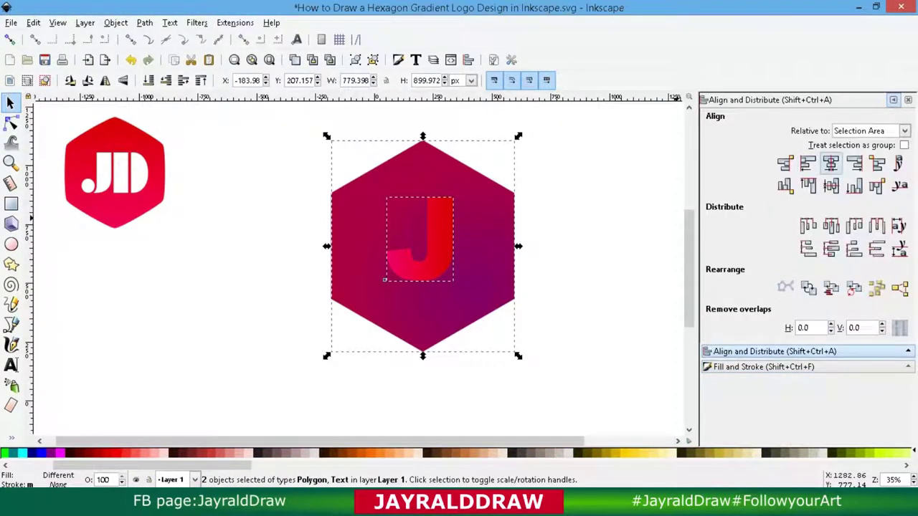
left_click(831, 186)
Make the J white and nudge it left so its red copy peeks out, then select all three objects
left_click(438, 244)
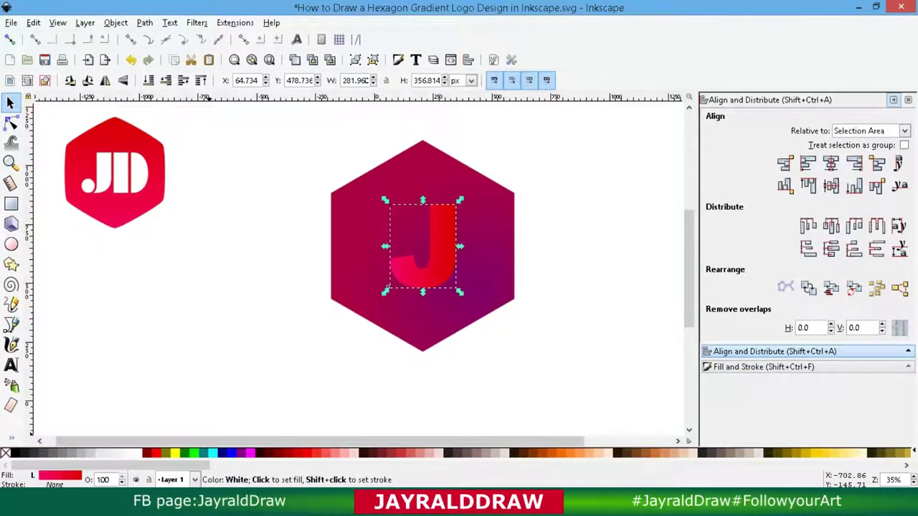
left_click(132, 453)
key("Left")
key("Left")
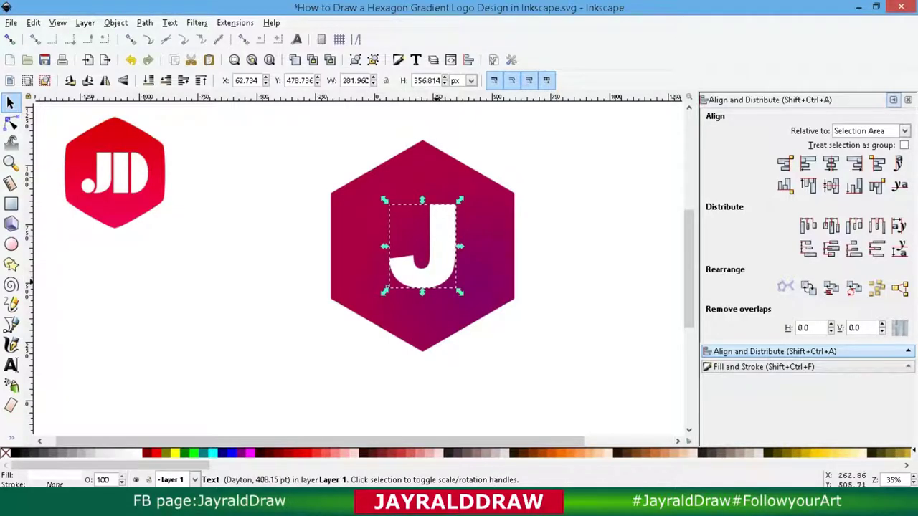
key("Left")
key("Left")
key("Left")
key("Left")
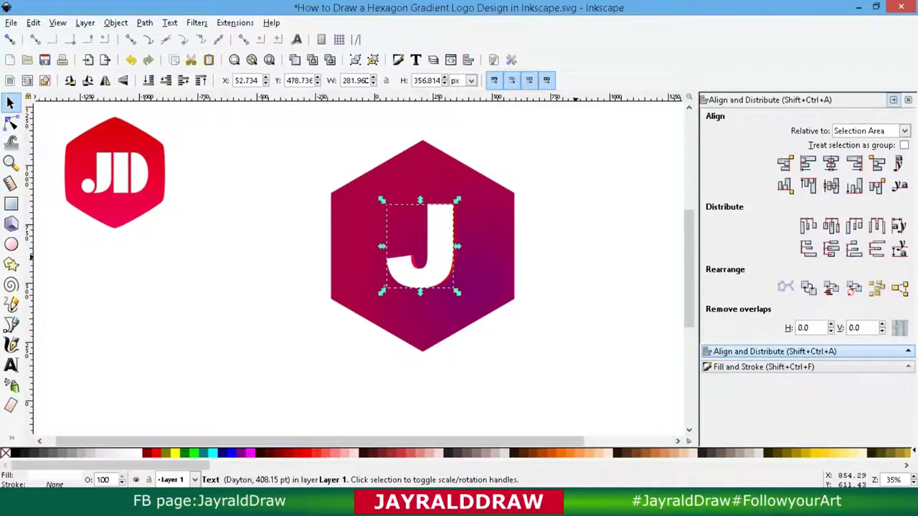
key("Escape")
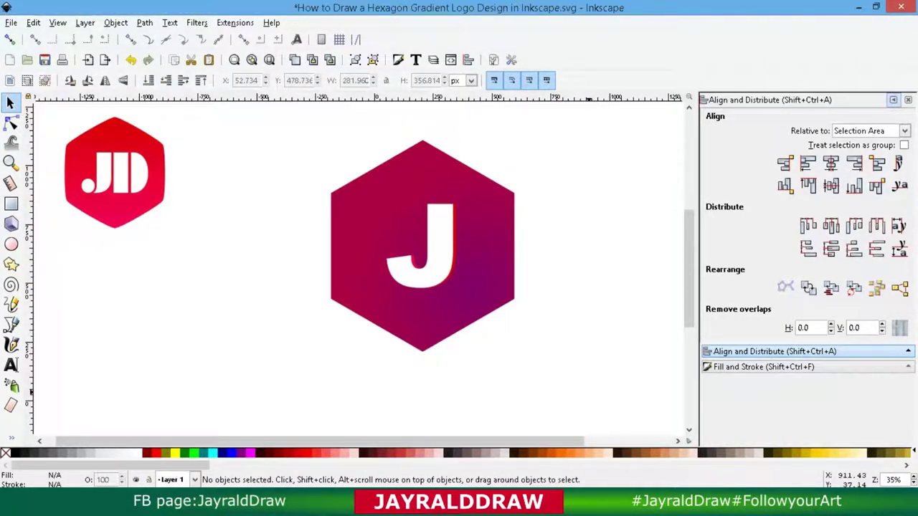
left_click_drag(589, 392, 273, 126)
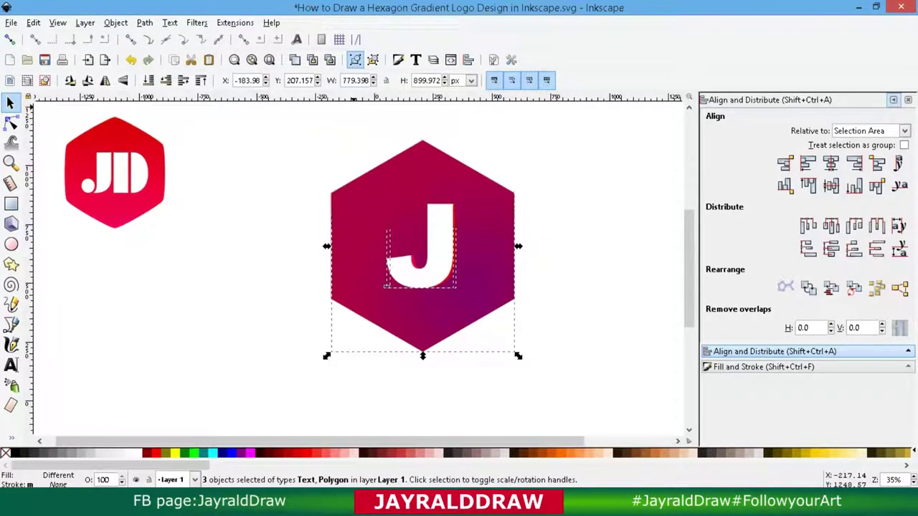
Group the hexagon and both J letters, shrink to about 443 × 511 px, and place beside the JD logo
key("ctrl+g")
left_click_drag(518, 355, 475, 302)
left_click_drag(416, 236, 261, 188)
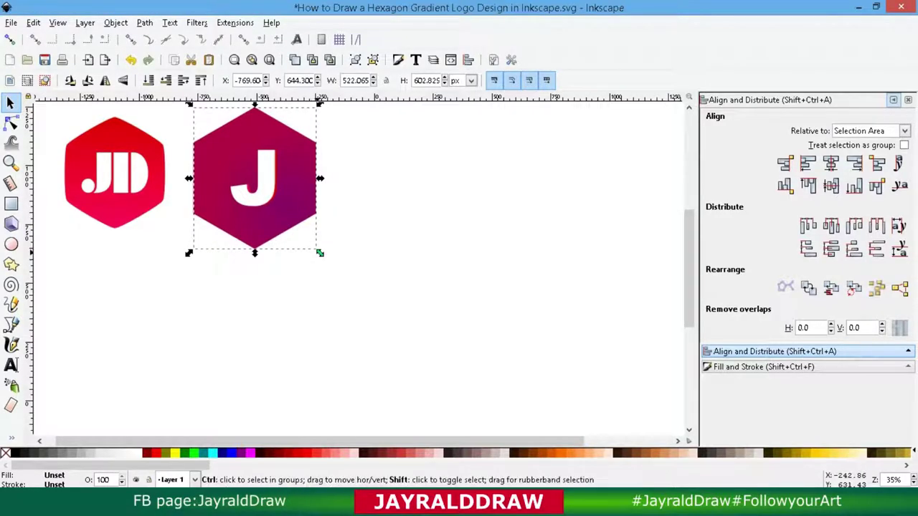
left_click_drag(320, 253, 304, 233)
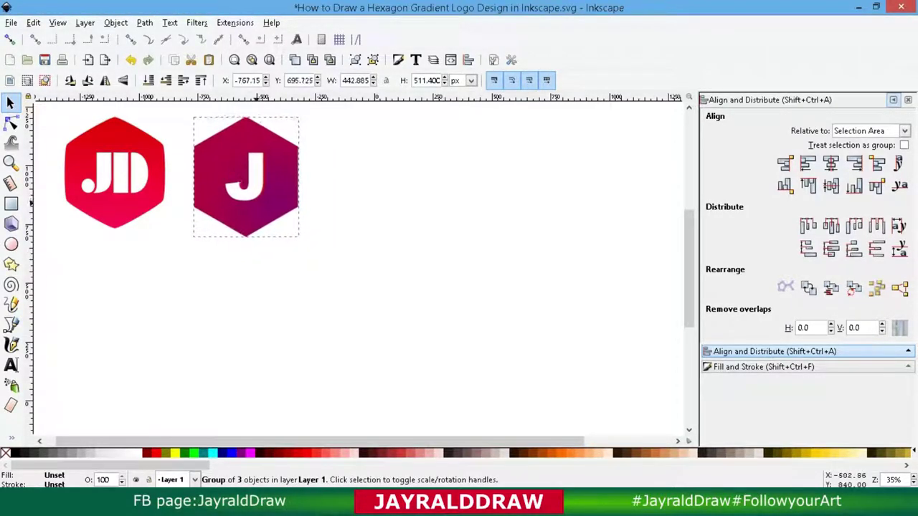
left_click_drag(265, 200, 258, 204)
left_click(467, 217)
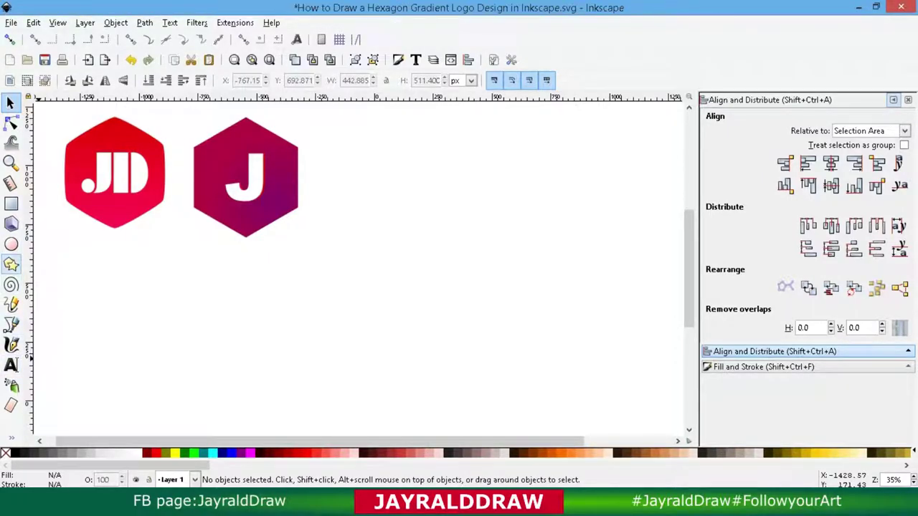
Draw a red six-corner polygon right of the J logo and rotate it point-up
left_click(11, 264)
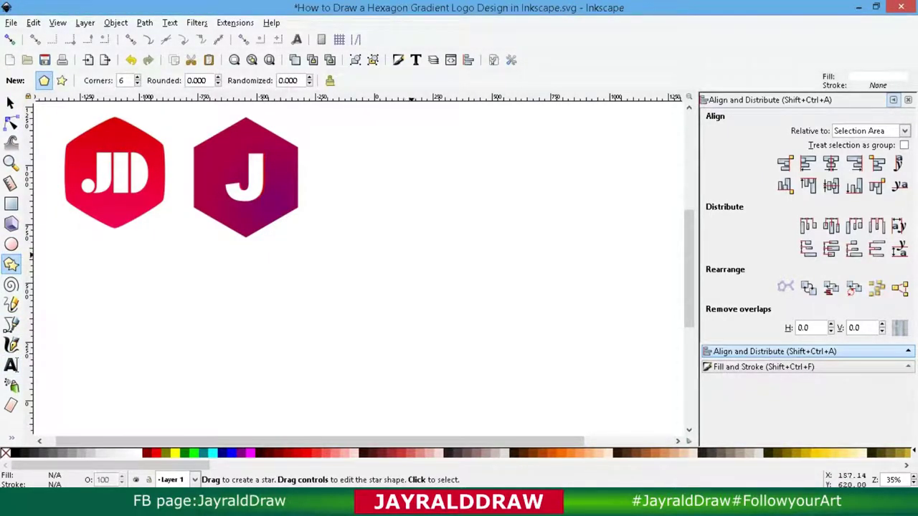
left_click_drag(412, 257, 484, 328)
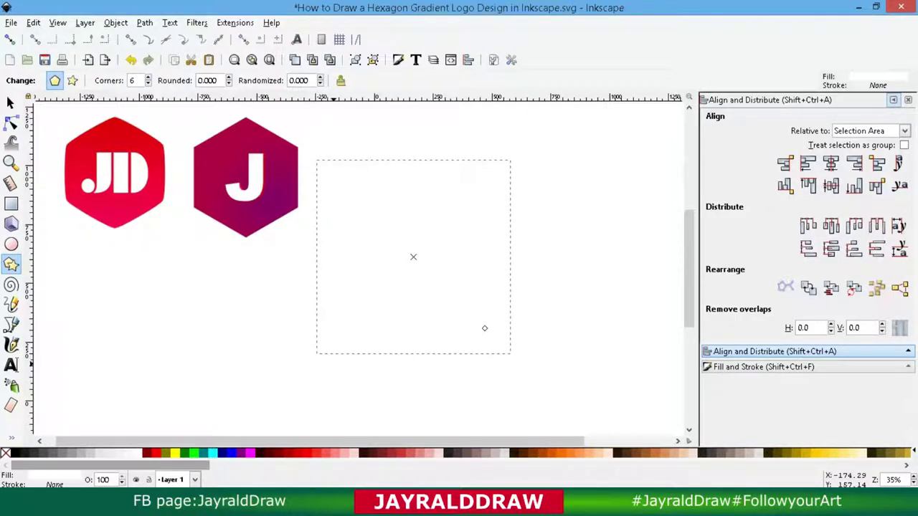
left_click(156, 453)
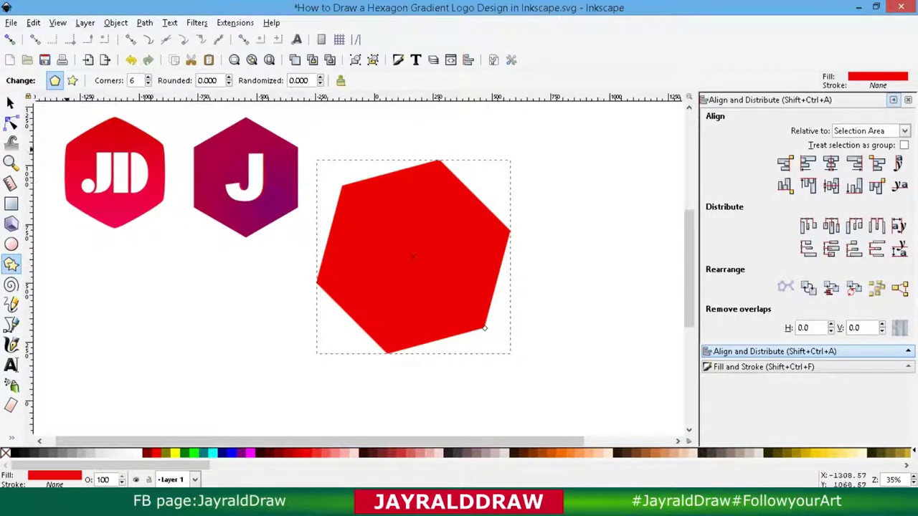
left_click(10, 103)
left_click(495, 176)
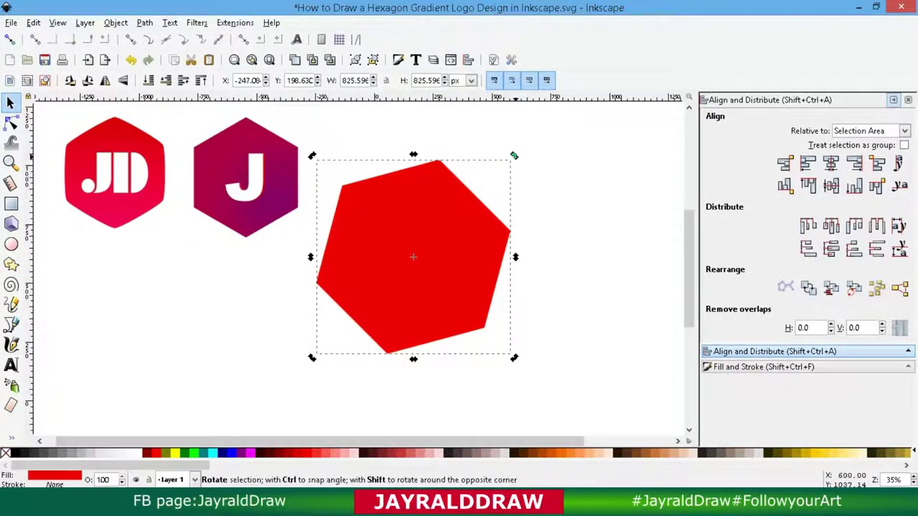
left_click_drag(513, 154, 485, 133)
left_click_drag(413, 256, 442, 242)
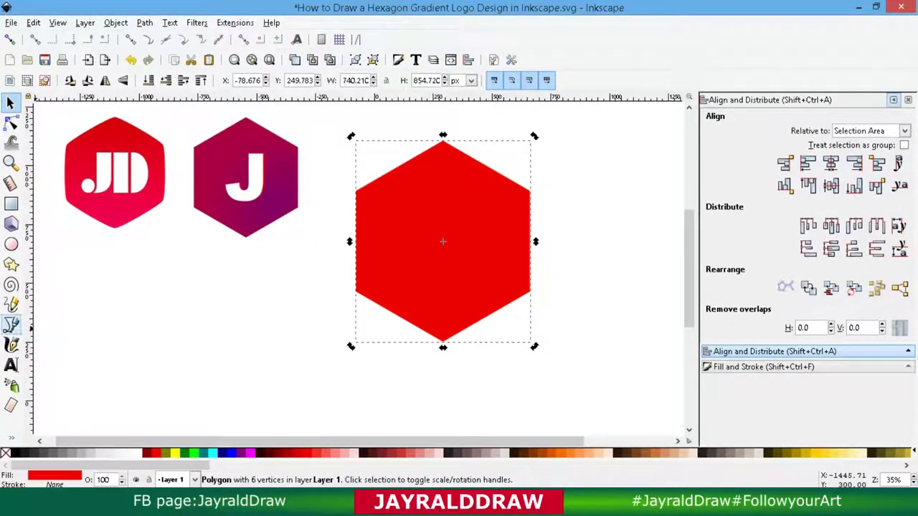
Draw three straight lines through the red hexagon's centre: one vertical and two corner-to-corner diagonals
left_click(11, 325)
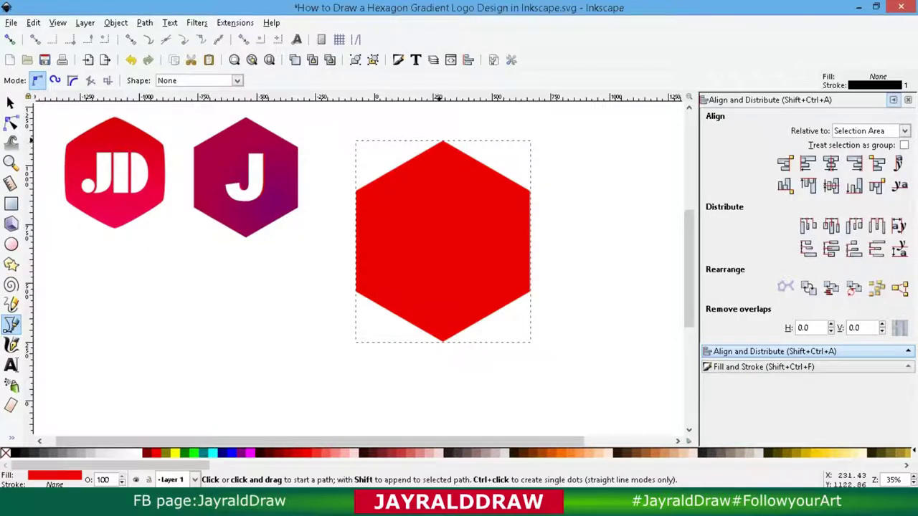
left_click(442, 141)
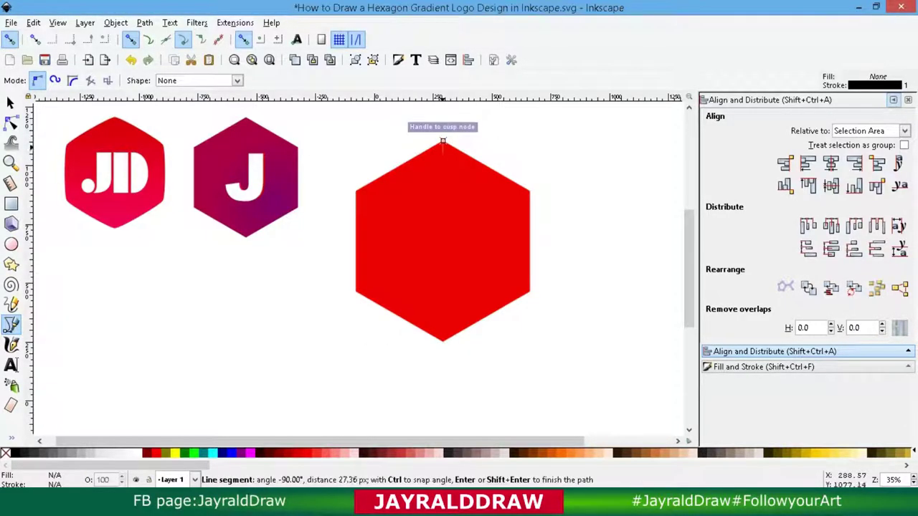
left_click(442, 142)
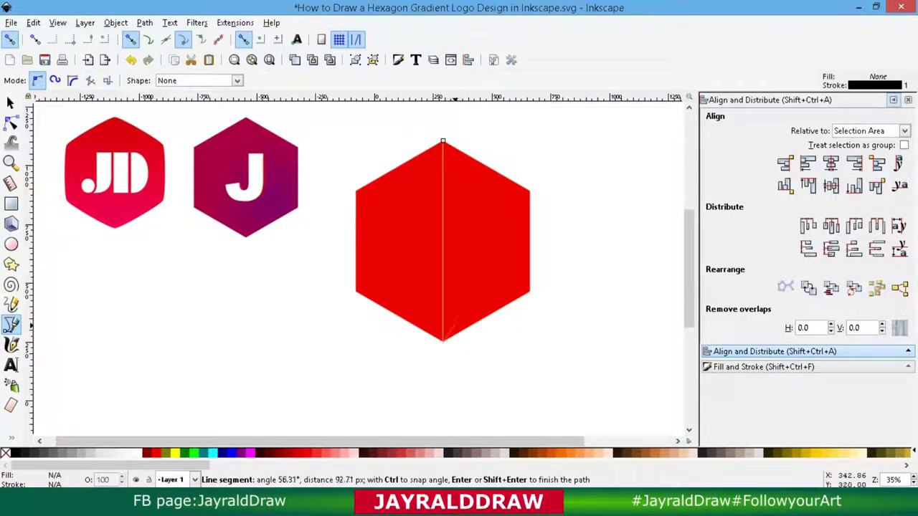
key("Return")
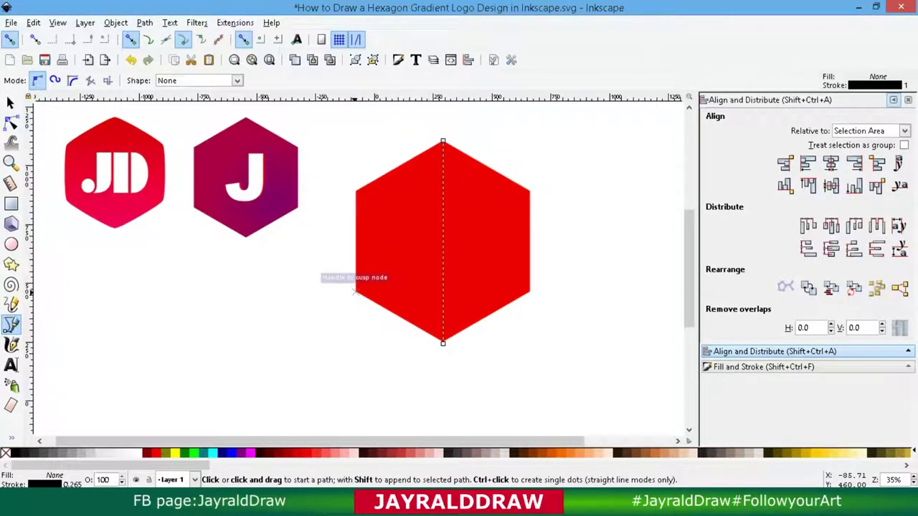
left_click(355, 291)
left_click(529, 190)
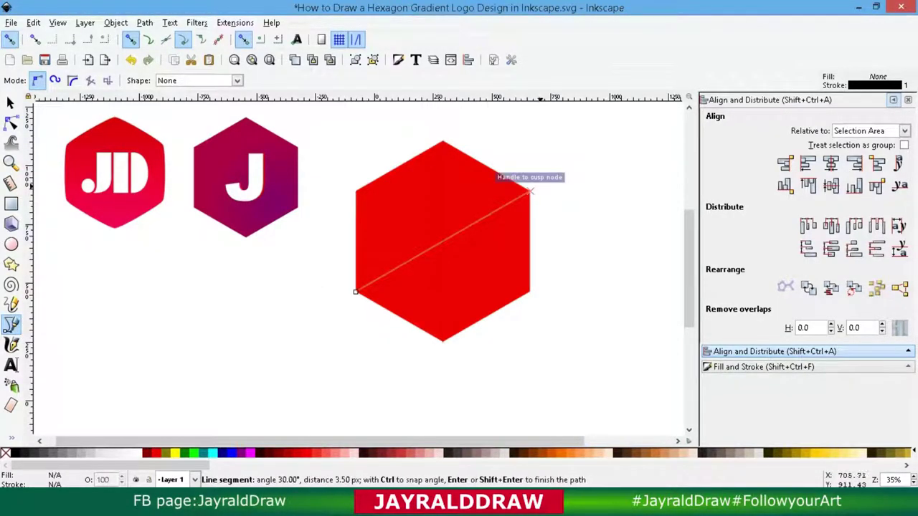
key("Return")
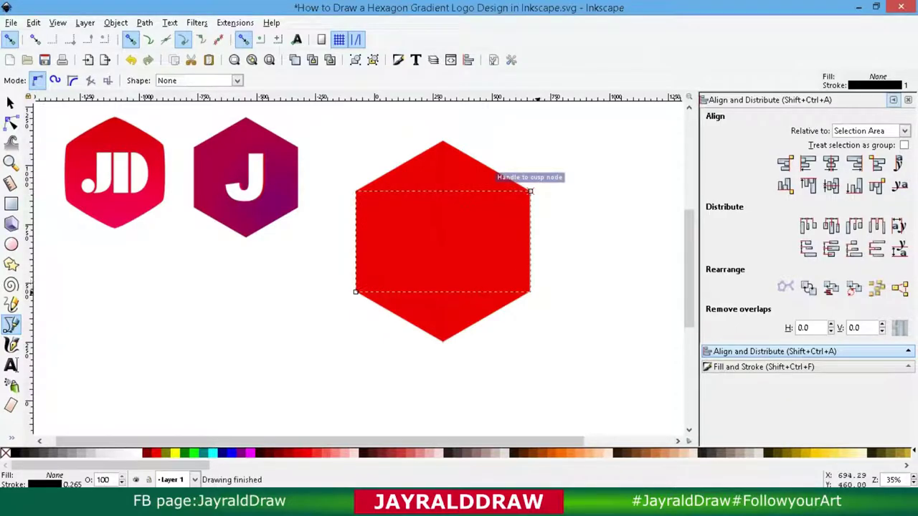
left_click(530, 290)
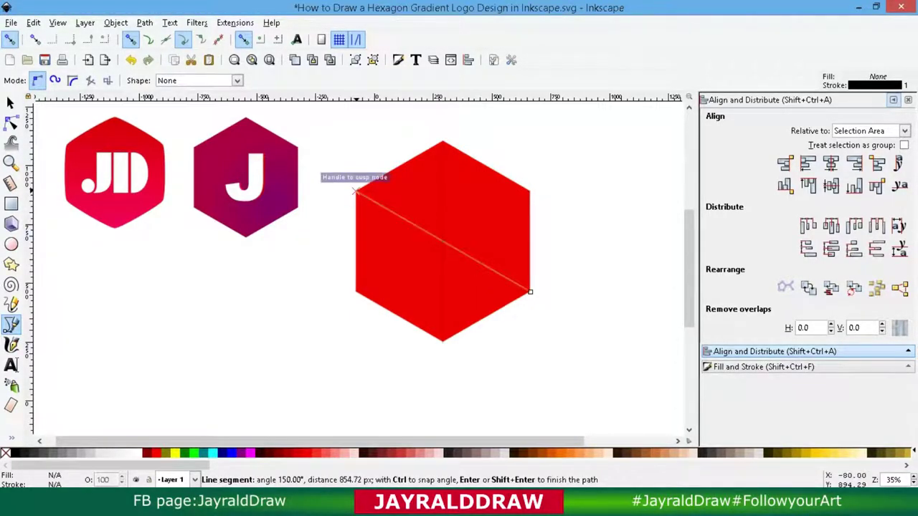
left_click(356, 192)
key("Return")
Trace a closed triangle from the centre to the hexagon's upper-left and lower-left vertices
key("F12")
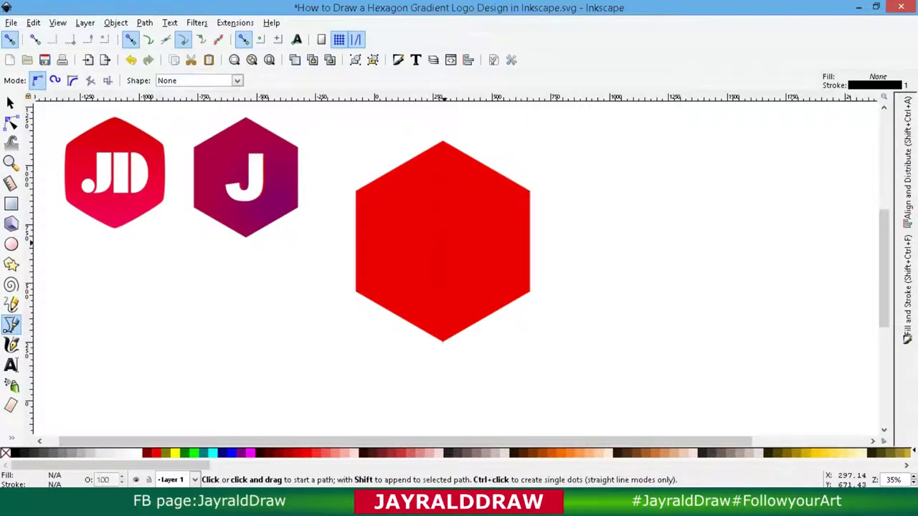
left_click(443, 240)
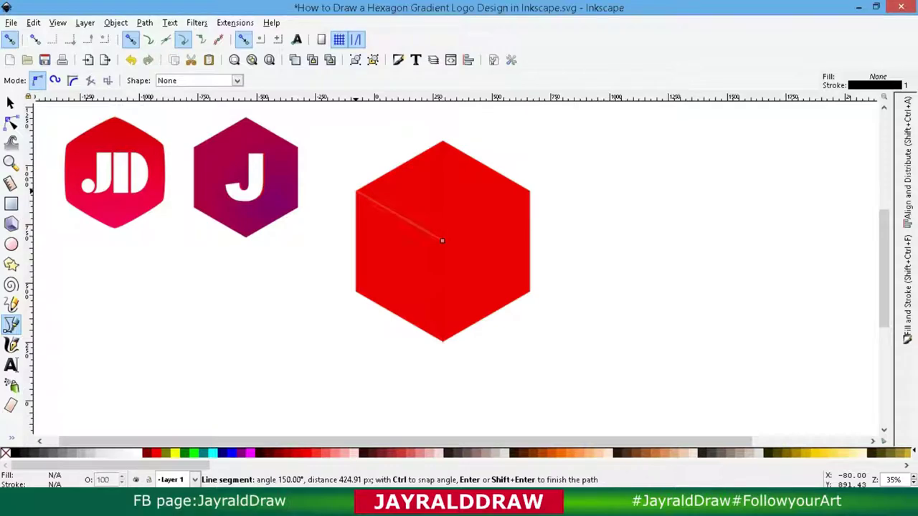
left_click(355, 193)
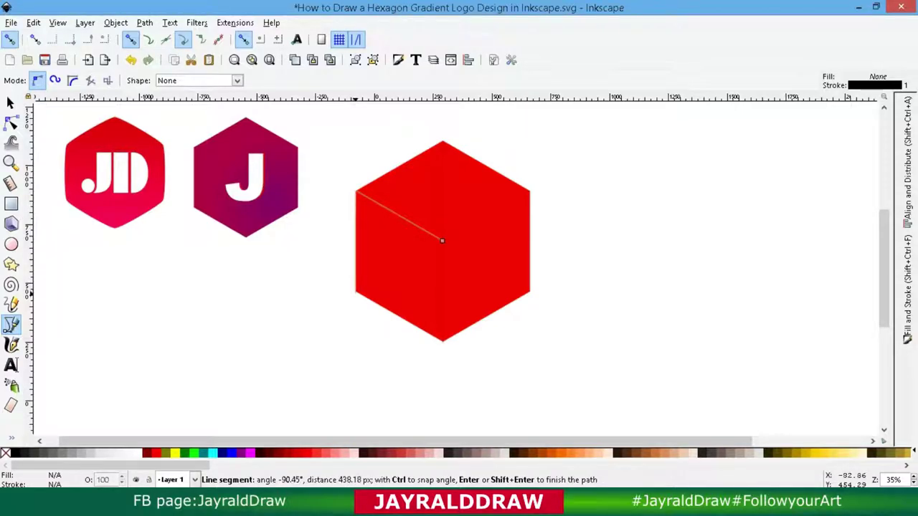
left_click(354, 291)
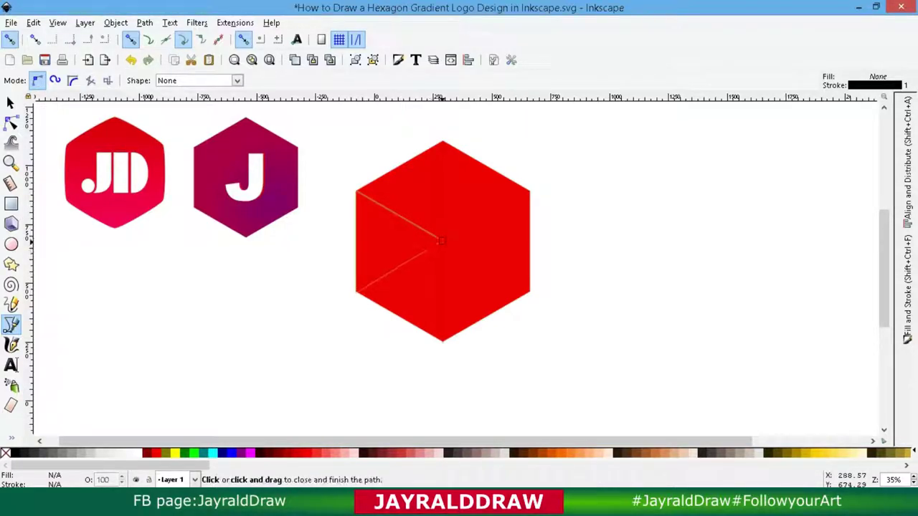
left_click(441, 241)
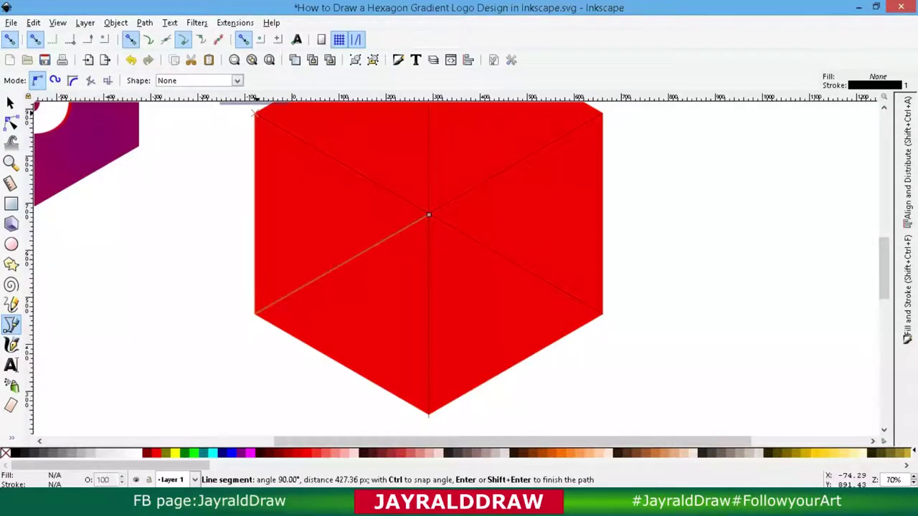
Fill the left triangle bright green and place a horizontally mirrored copy on the right side
left_click(430, 214)
key("s")
left_click(185, 452)
key("ctrl+d")
key("h")
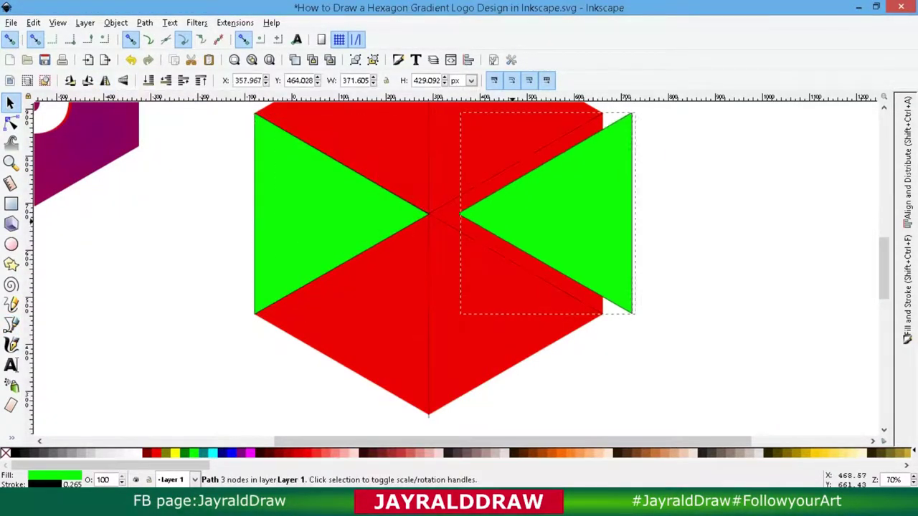
left_click_drag(553, 215, 523, 215)
key("Escape")
scroll(430, 286, "up", 4)
Duplicate the left green triangle and rotate copies into the top and lower-right slots
left_click(423, 322)
key("ctrl+d")
key("ctrl+]")
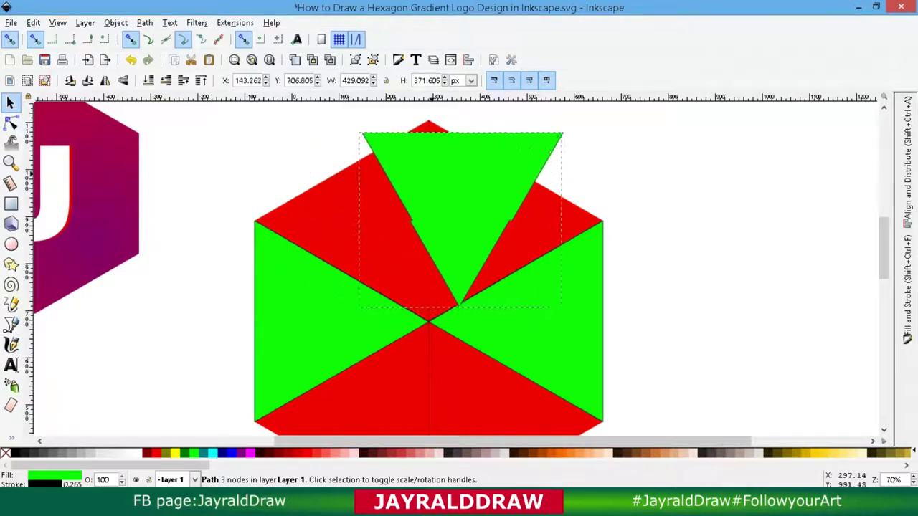
left_click_drag(560, 131, 617, 218)
key("ctrl+d")
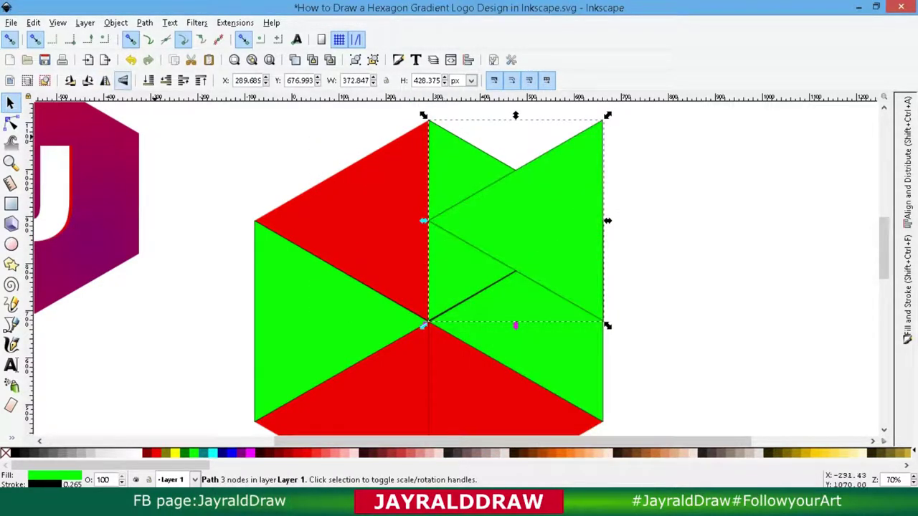
left_click_drag(607, 117, 531, 430)
scroll(430, 287, "down", 5)
left_click_drag(616, 309, 468, 344)
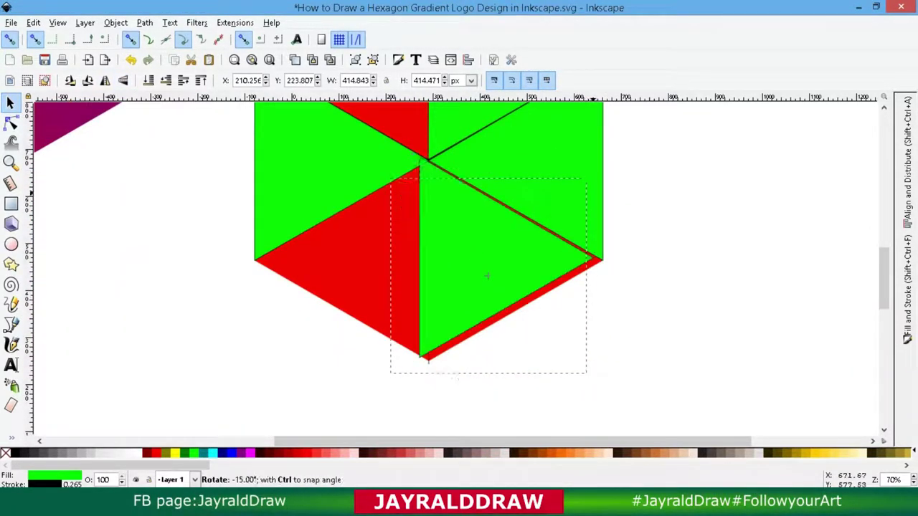
Position another green copy in the lower-left slot and delete the remaining red hexagon
right_click(486, 241)
key("Escape")
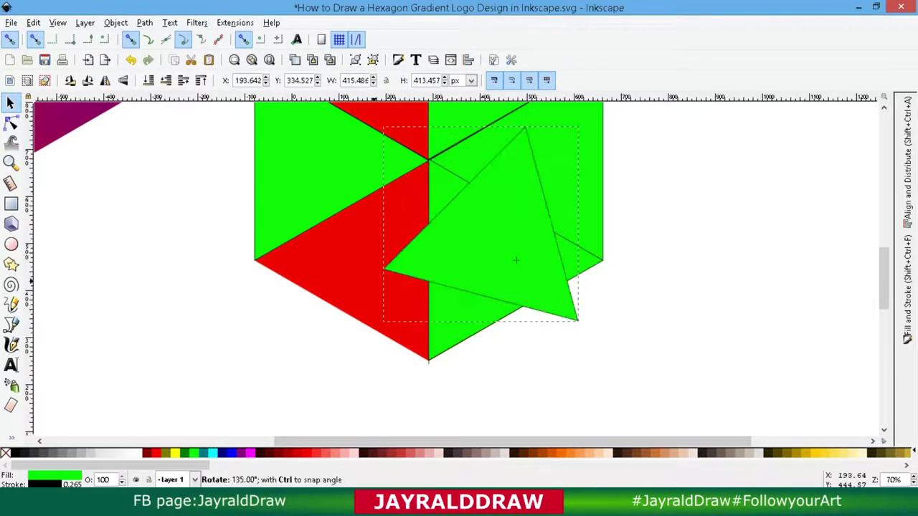
left_click_drag(516, 258, 345, 272)
key("Escape")
scroll(430, 287, "up", 4)
right_click(273, 277)
left_click(307, 154)
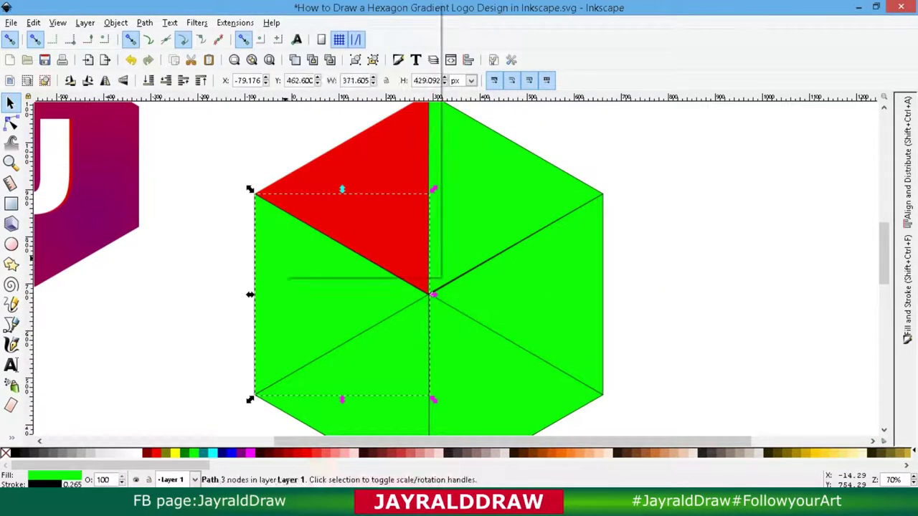
key("Delete")
Fill the empty top-left slot with a rotated green copy and select all green pieces
right_click(293, 287)
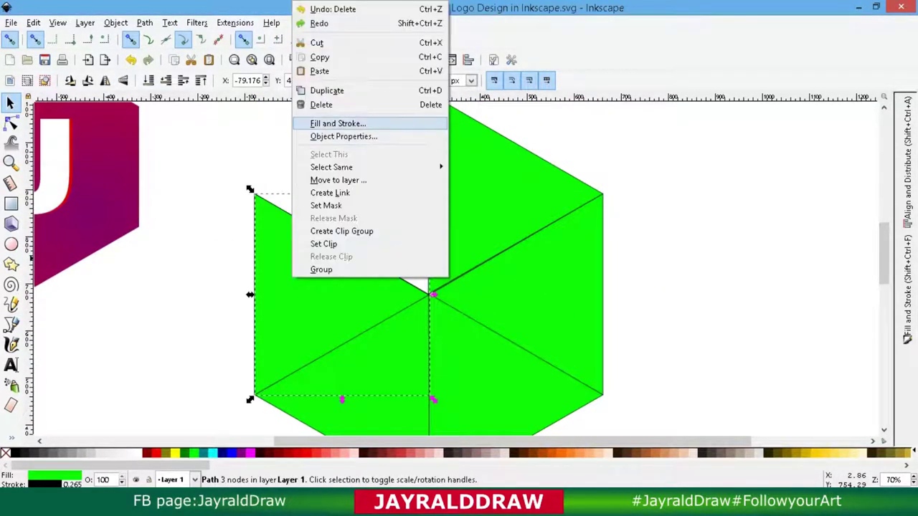
key("Escape")
mouse_move(250, 301)
left_mouse_down()
mouse_move(265, 199)
mouse_move(301, 143)
mouse_move(545, 373)
left_mouse_up()
key("Escape")
key("minus")
key("minus")
left_click(907, 287)
Set the stroke paint of all green triangles to No paint
left_click(801, 120)
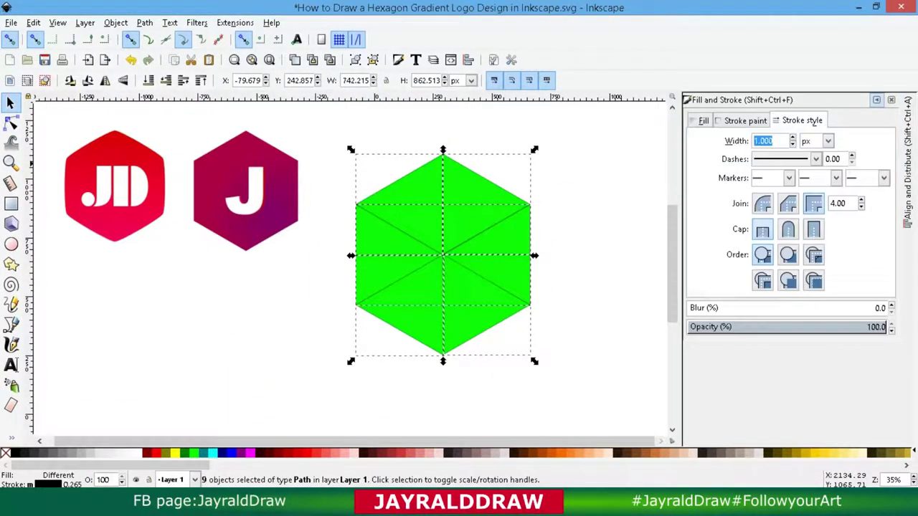
left_click(745, 120)
left_click(701, 144)
left_click(495, 255)
left_click(558, 244)
Move the displaced right-side triangle back into its gap and select the upper-left piece
left_click(502, 255)
key("Delete")
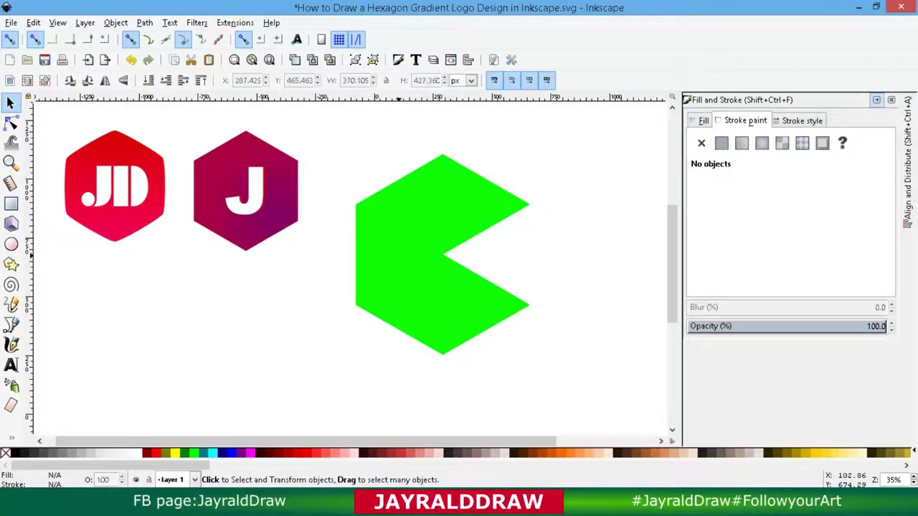
right_click(394, 237)
left_click(445, 326)
left_click_drag(502, 256, 484, 254)
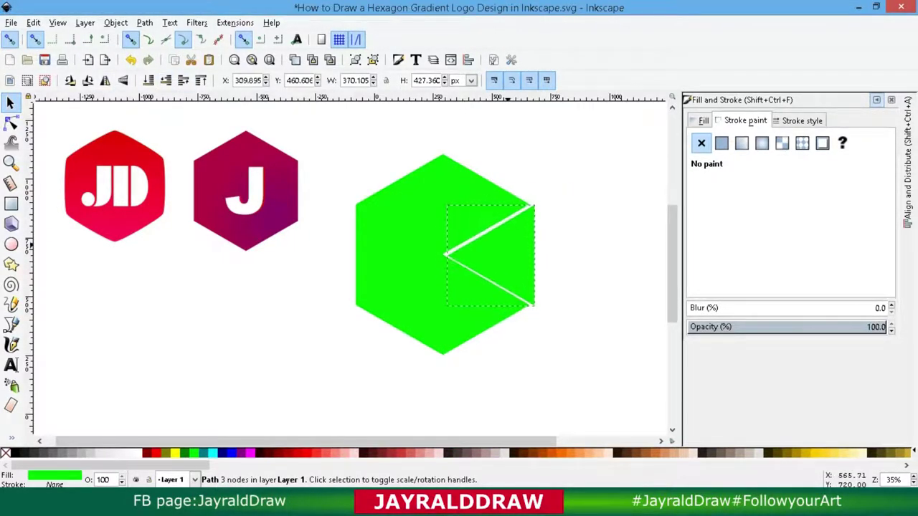
key("Escape")
left_click_drag(337, 153, 536, 358)
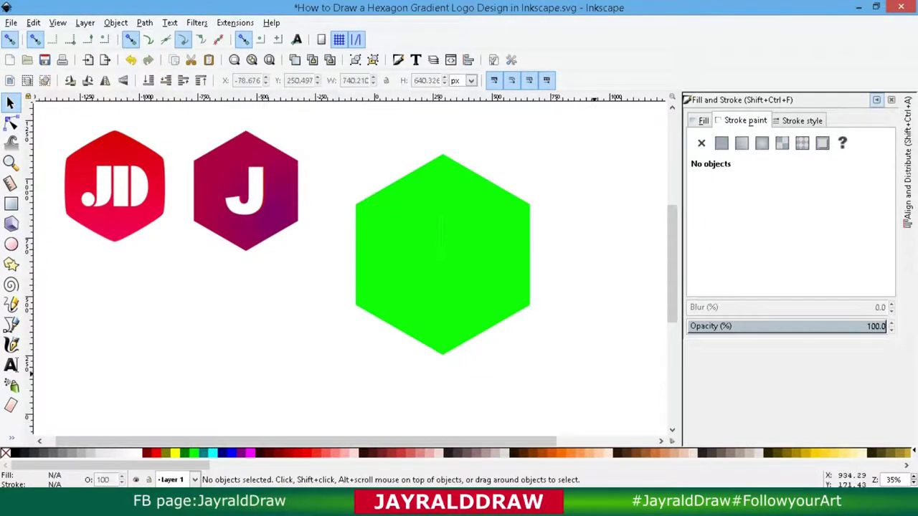
left_click(398, 308)
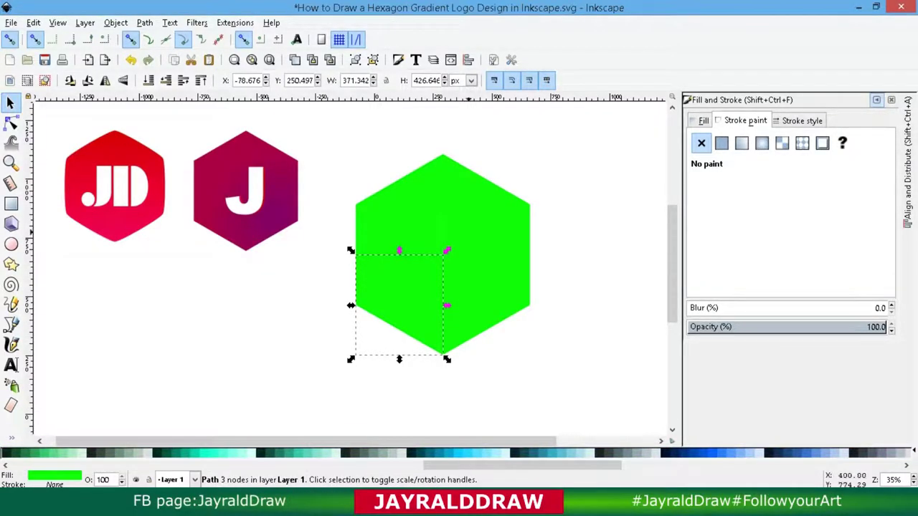
key("Tab")
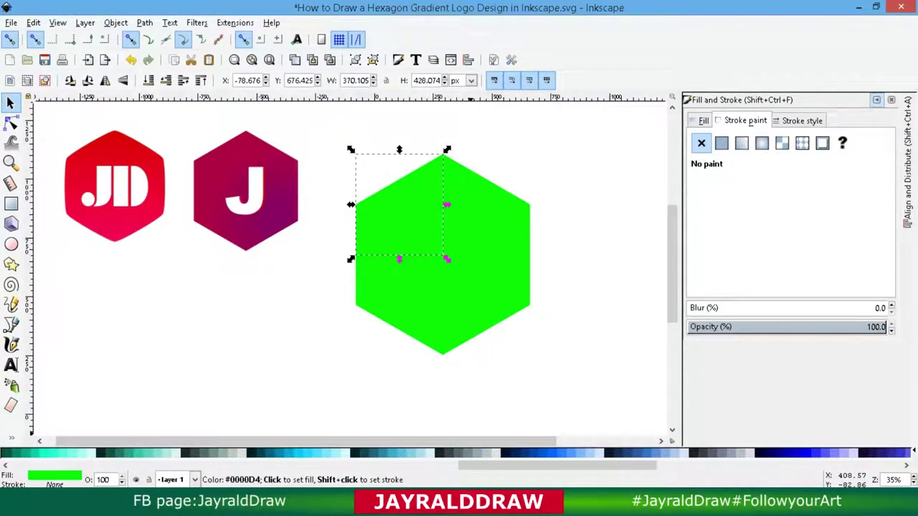
Fill the upper-left triangle navy #000080 and the left-middle triangle medium blue #0055D4
left_click(888, 453)
left_click(889, 453)
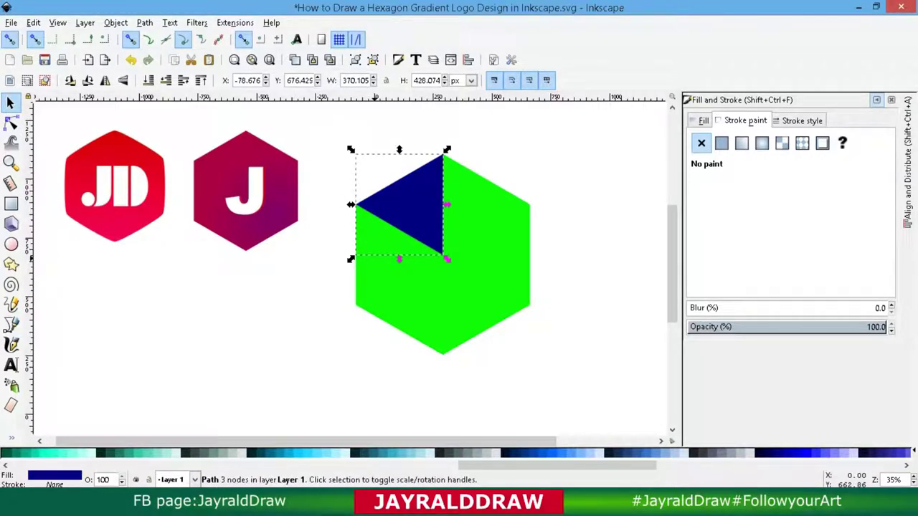
left_click(388, 251)
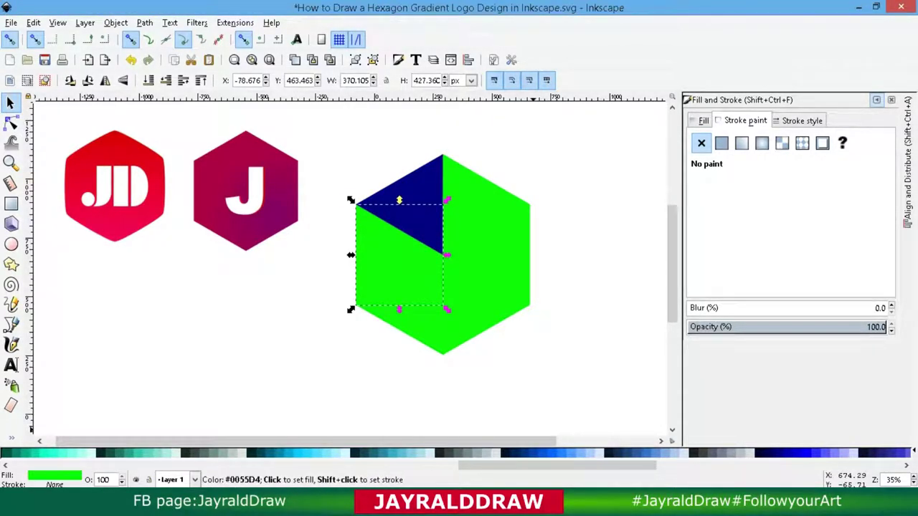
left_click(832, 453)
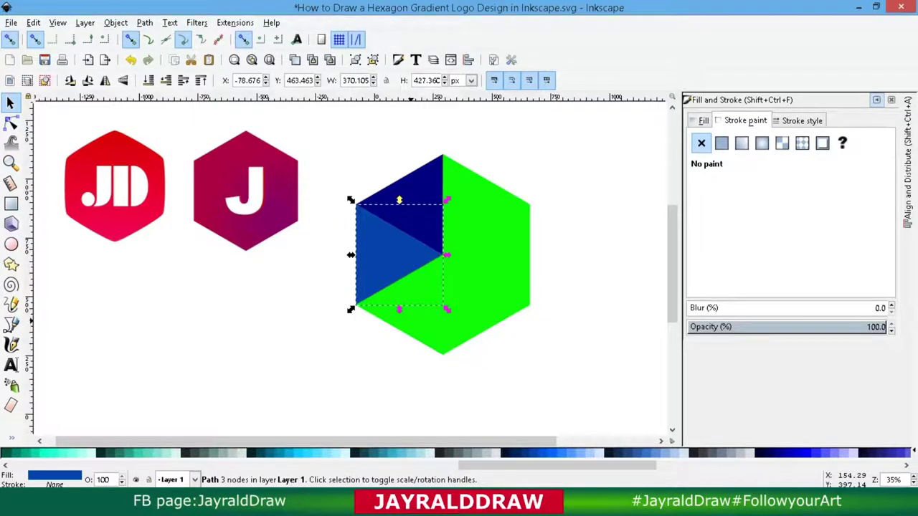
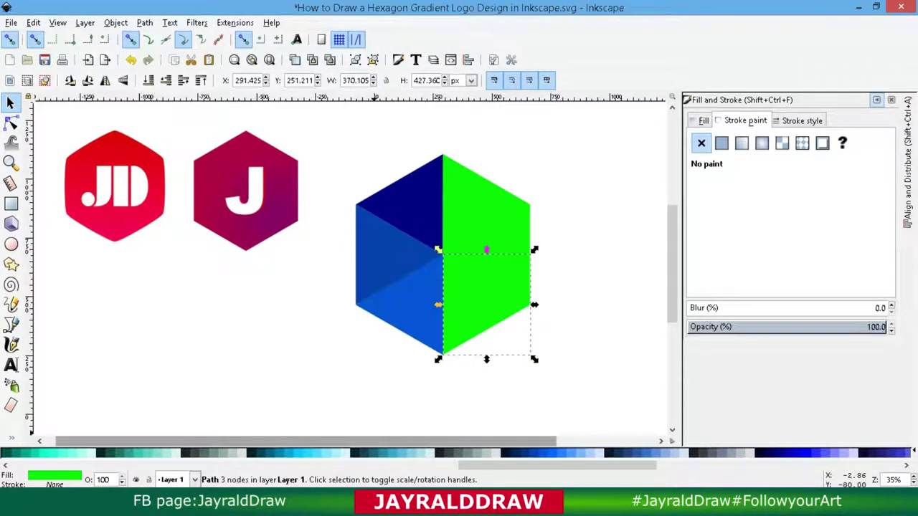
Recolour the right-side green facets in teal, blue shades and light teal
left_click(308, 453)
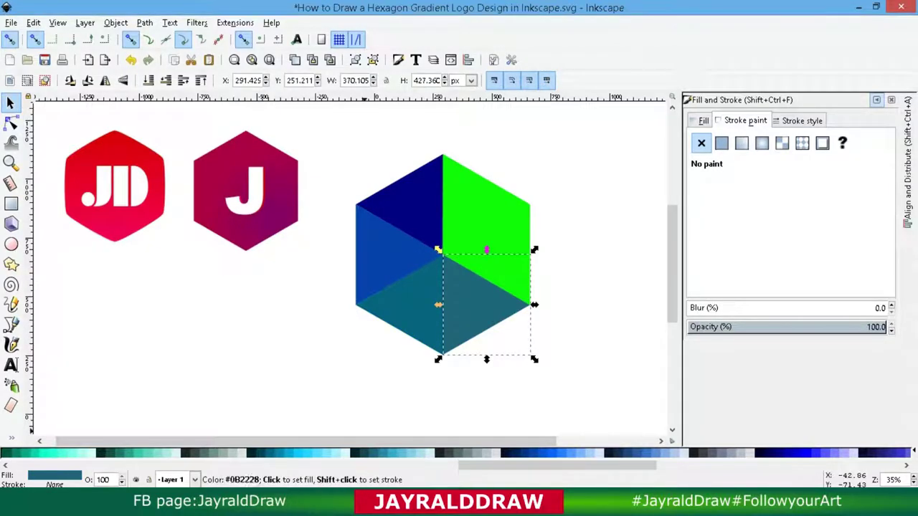
left_click(330, 452)
left_click(484, 201)
left_click(841, 452)
left_click(509, 254)
left_click(850, 453)
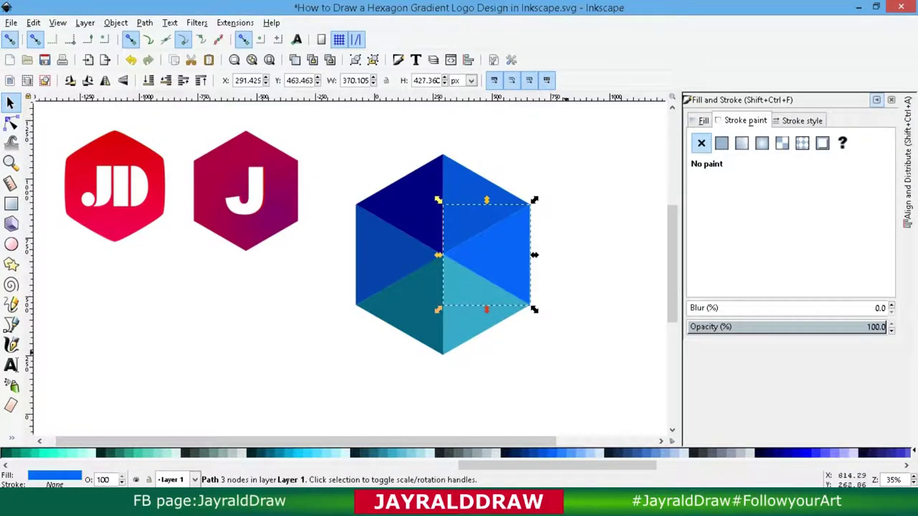
key("Escape")
Make the upper-right facet violet-blue, right middle lighter blue, and lower-right light cyan
left_click(416, 200)
left_click(477, 201)
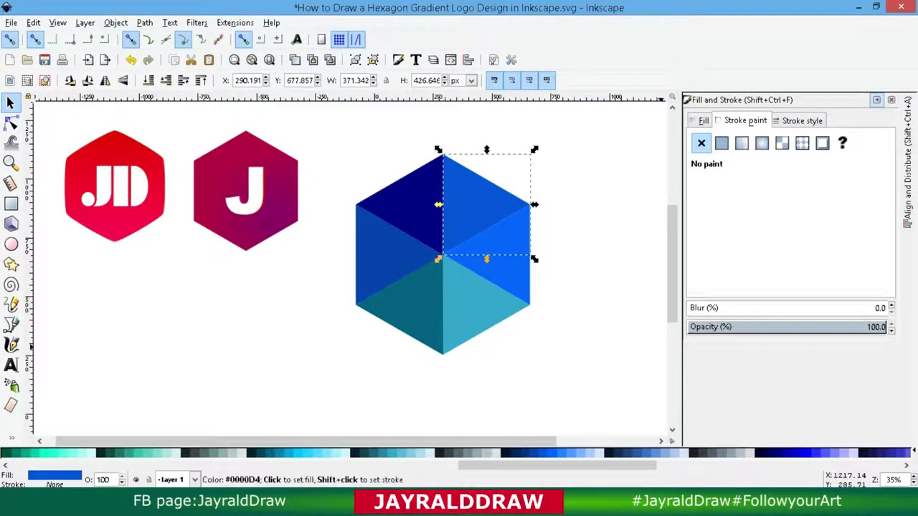
left_click(831, 452)
left_click(402, 255)
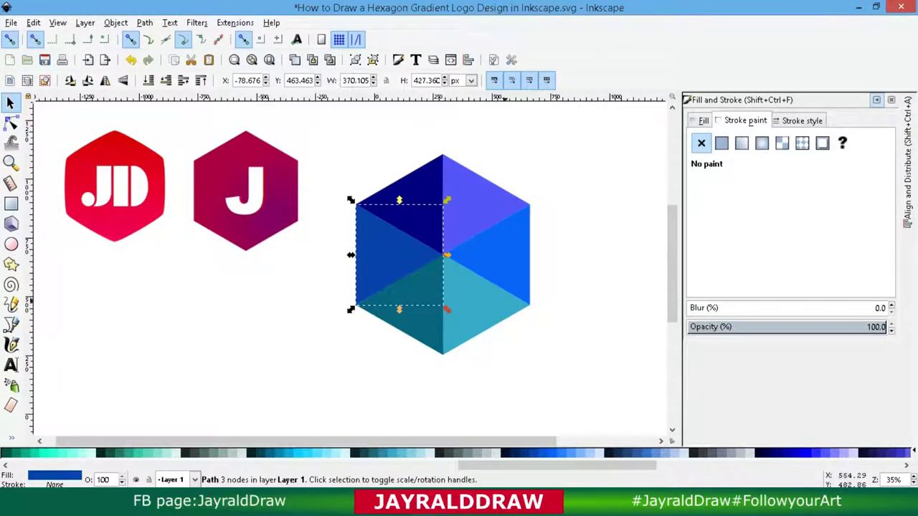
left_click(502, 254)
left_click(586, 452)
left_click(401, 308)
left_click(487, 322)
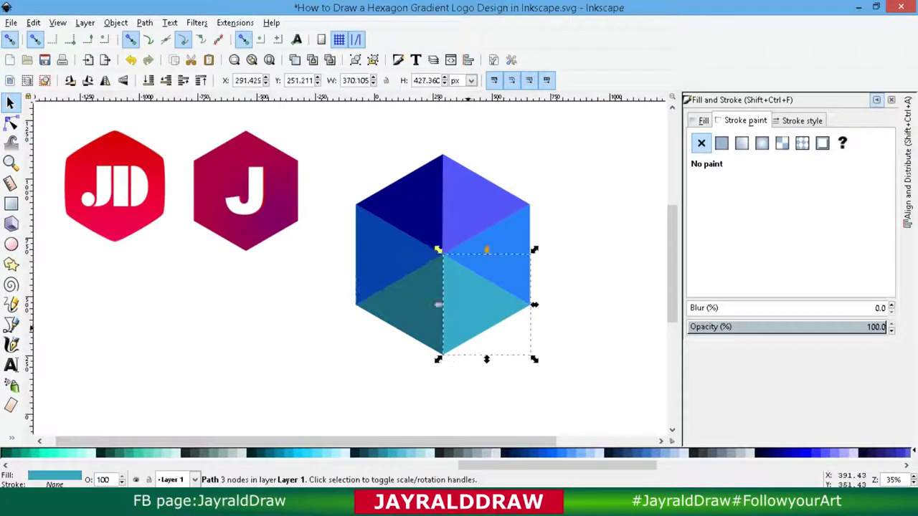
left_click(488, 452)
key("Escape")
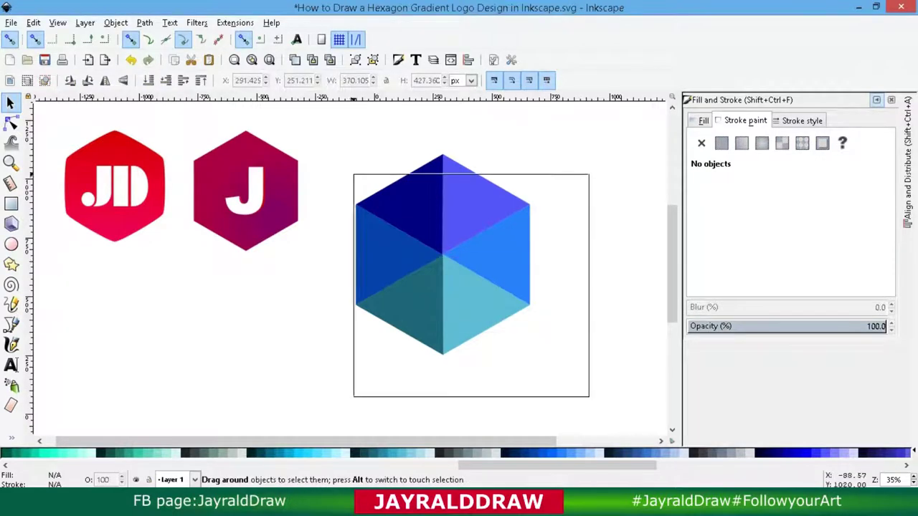
Group all nine hexagon triangles into one object with Ctrl+G
left_click_drag(589, 397, 337, 130)
key("ctrl+g")
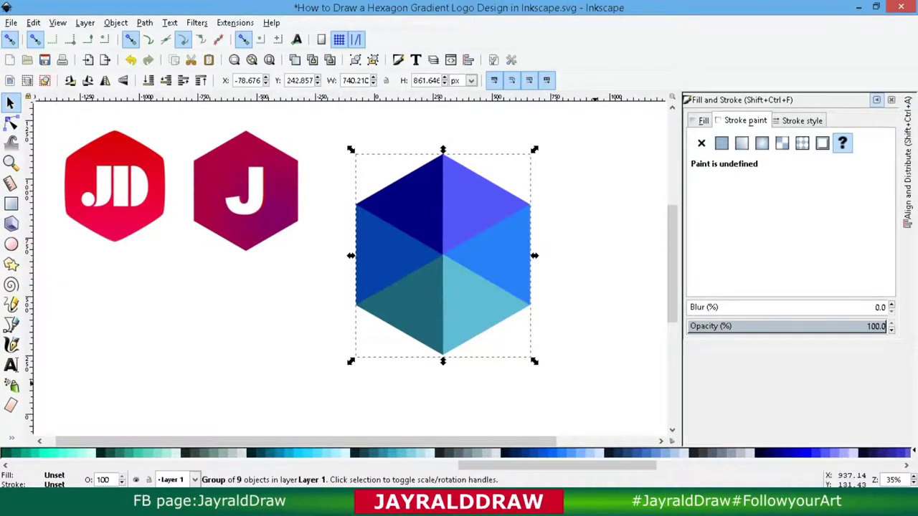
key("shift+ctrl+a")
key("Escape")
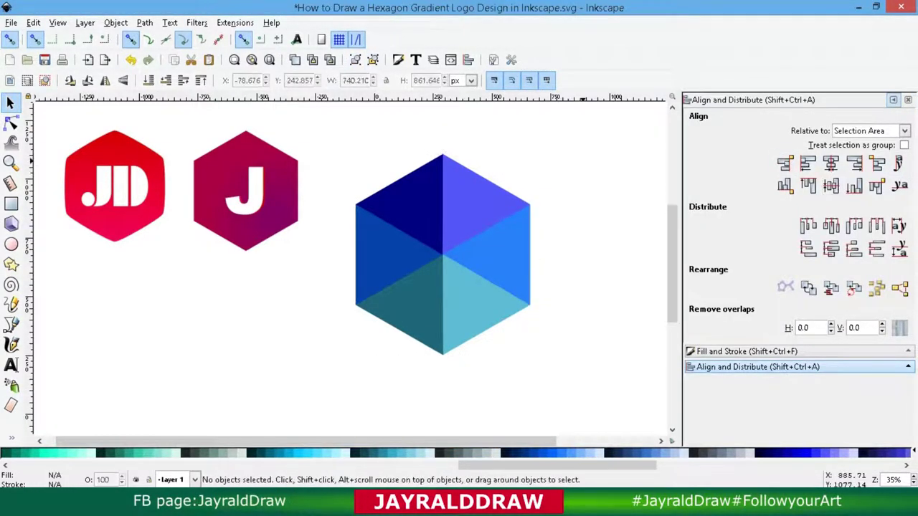
left_click(893, 99)
Add a letter J on the hexagon and enlarge it
key("t")
left_click(409, 206)
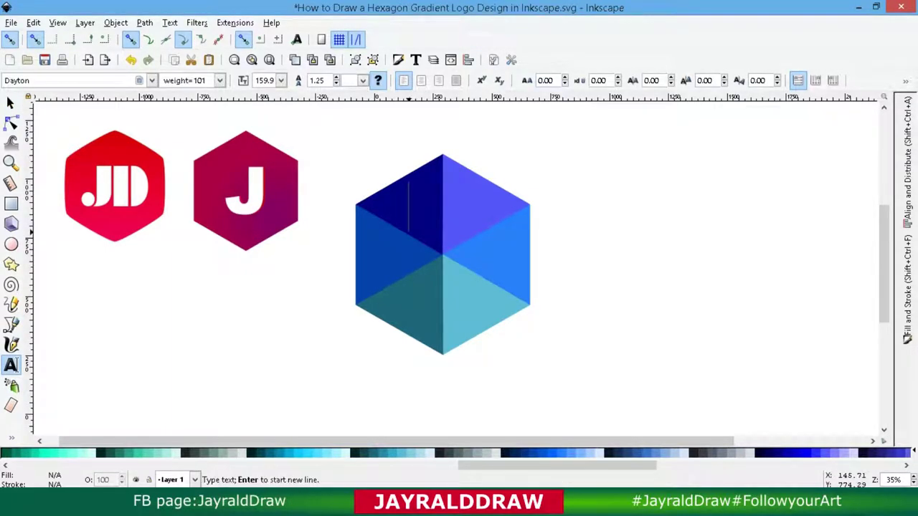
type("J")
key("F1")
left_click(452, 247)
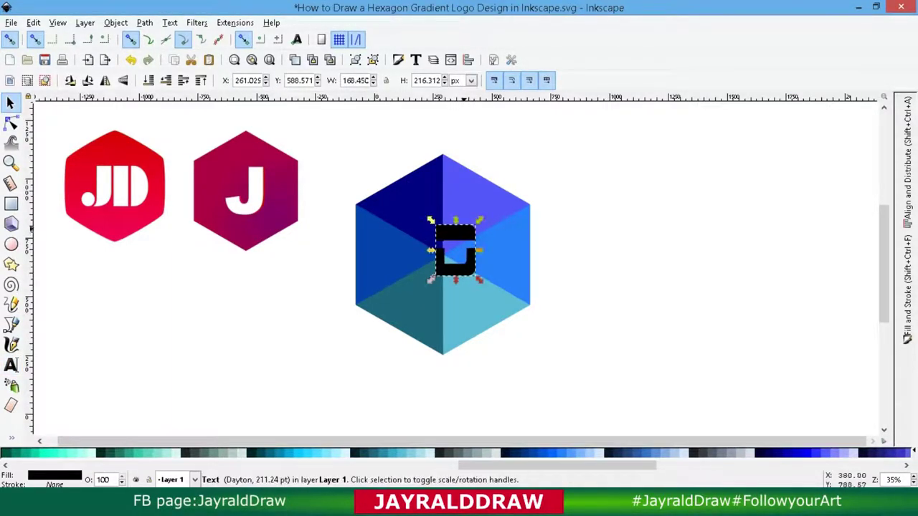
mouse_move(451, 248)
left_mouse_down()
mouse_move(434, 247)
mouse_move(462, 210)
left_mouse_up()
left_click(434, 247)
Centre the J horizontally and vertically on the hexagon
left_click(488, 315, "shift")
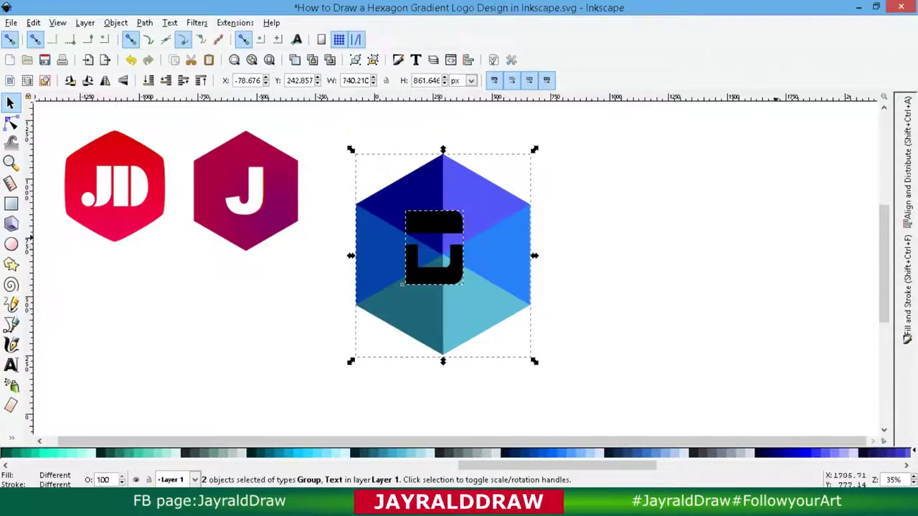
left_click(907, 161)
left_click(814, 163)
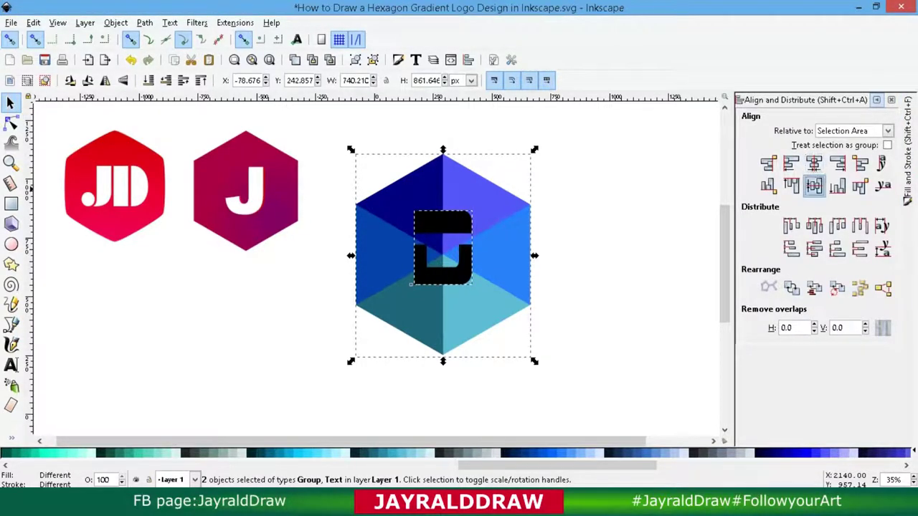
left_click(814, 186)
key("Escape")
left_click(455, 278)
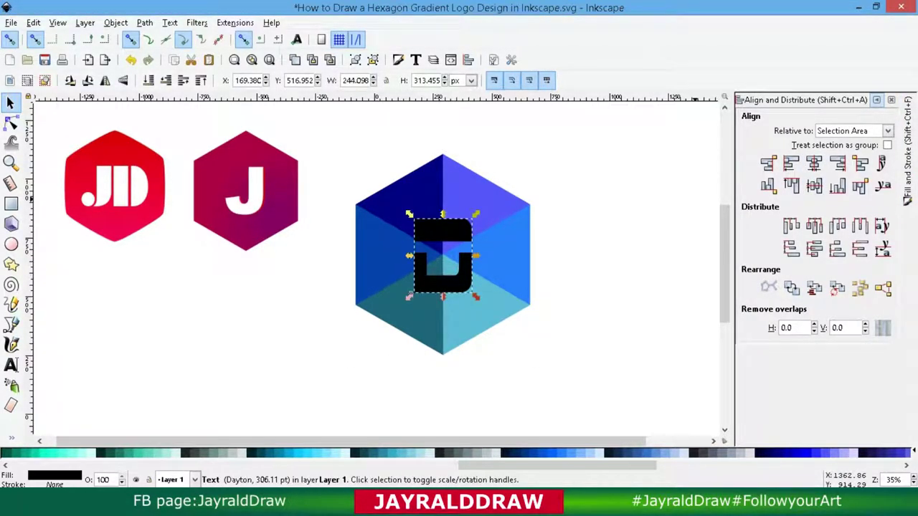
left_click(875, 100)
Draw a closed four-node path over the hexagon's left half and select it with the J
left_click(585, 262)
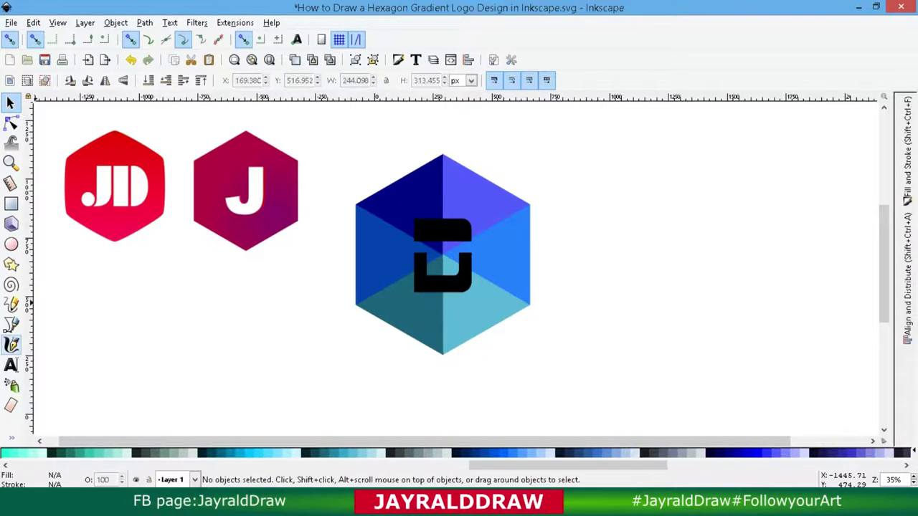
left_click(11, 324)
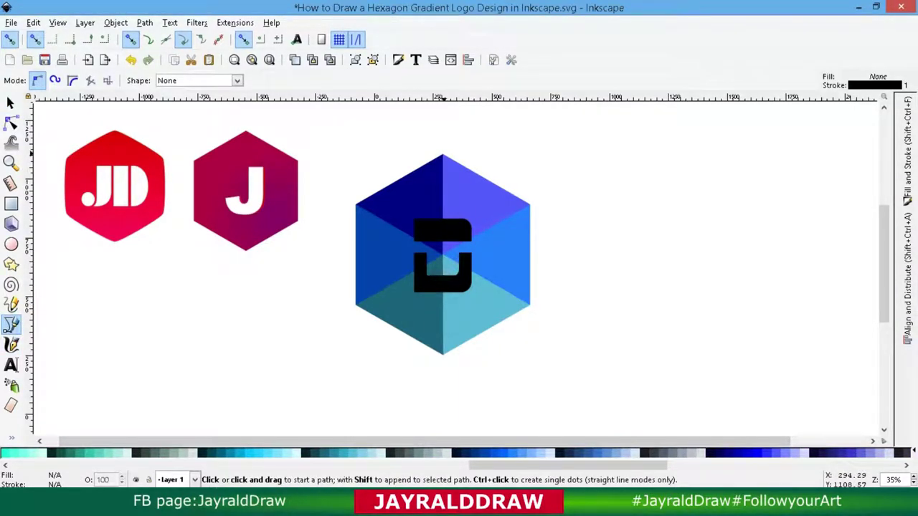
left_click(442, 154)
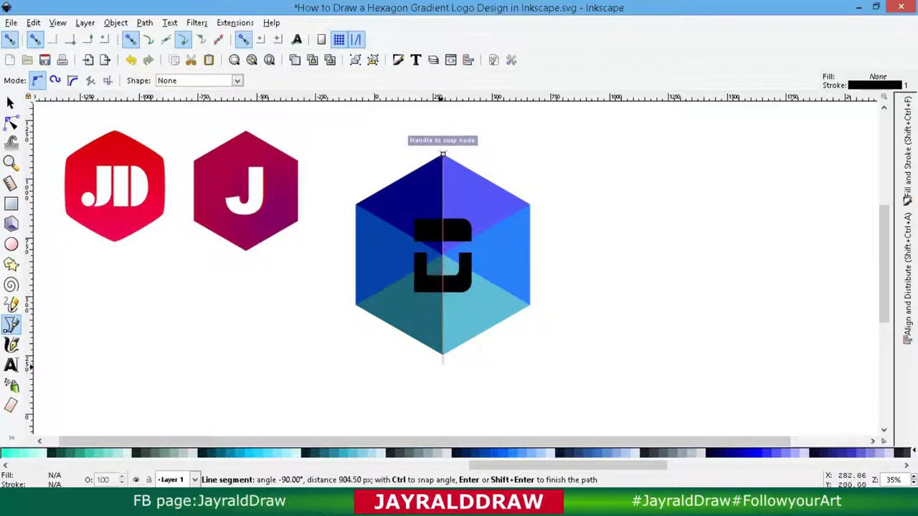
left_click(442, 362)
left_click(350, 318)
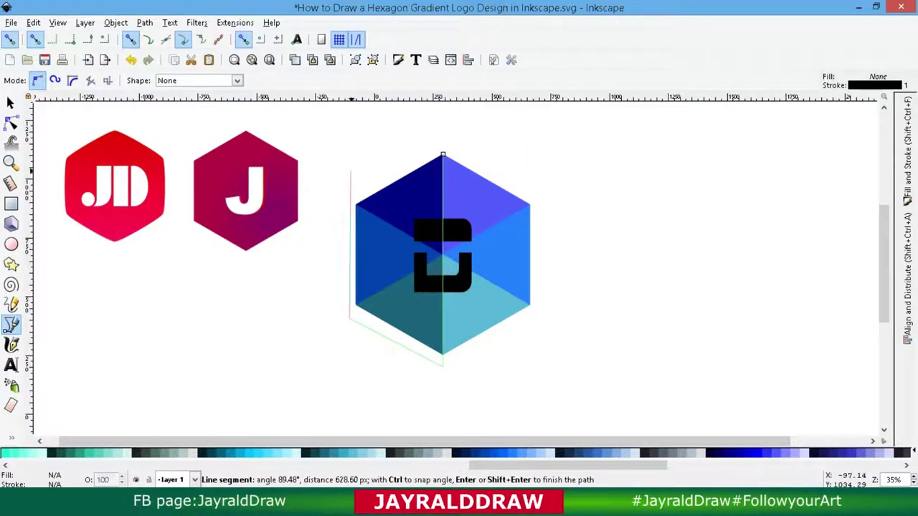
left_click(351, 171)
left_click(442, 154)
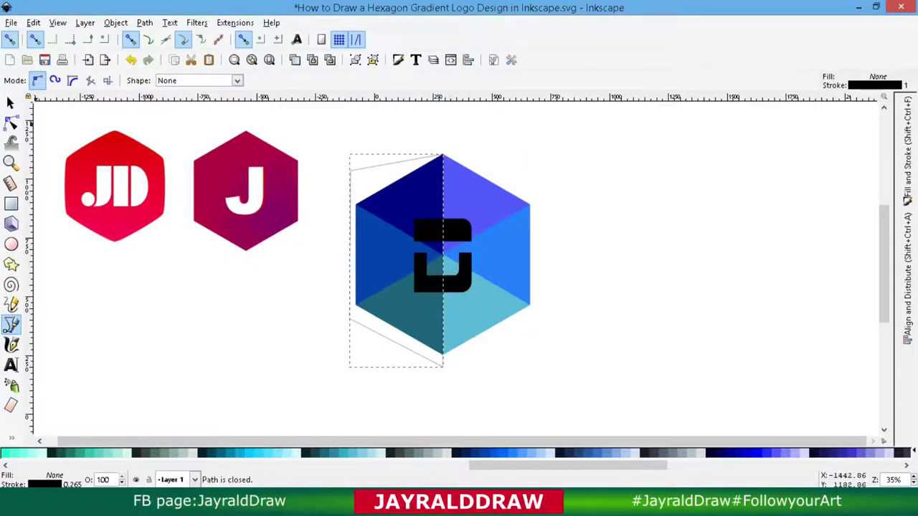
left_click(10, 102)
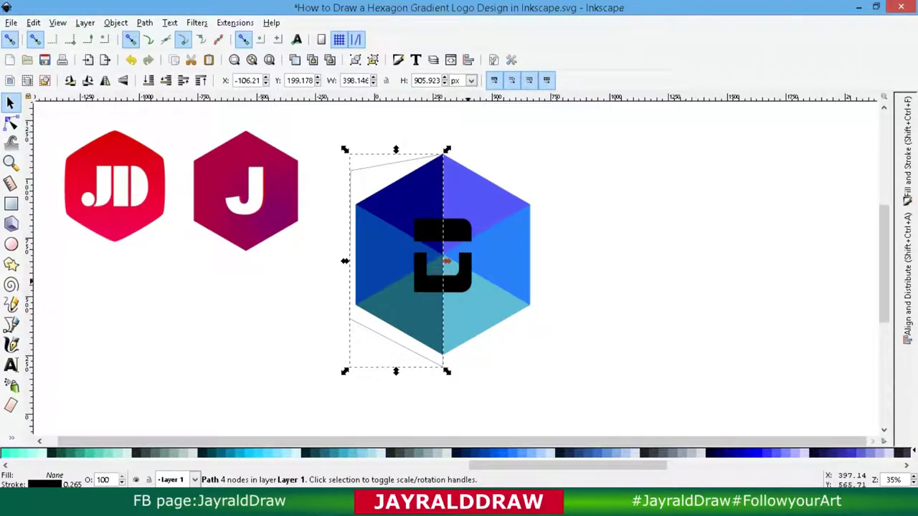
left_click(445, 233, "shift")
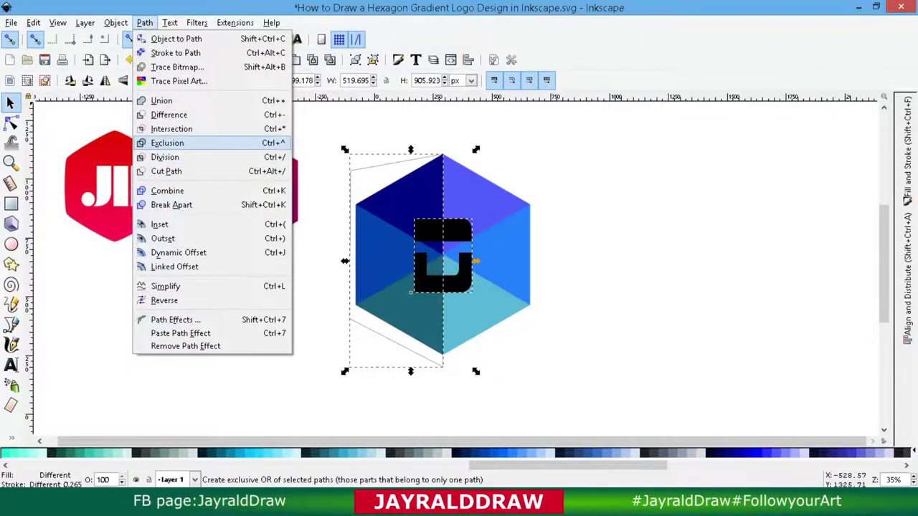
Divide the J with the drawn path into left and right pieces
left_click(165, 157)
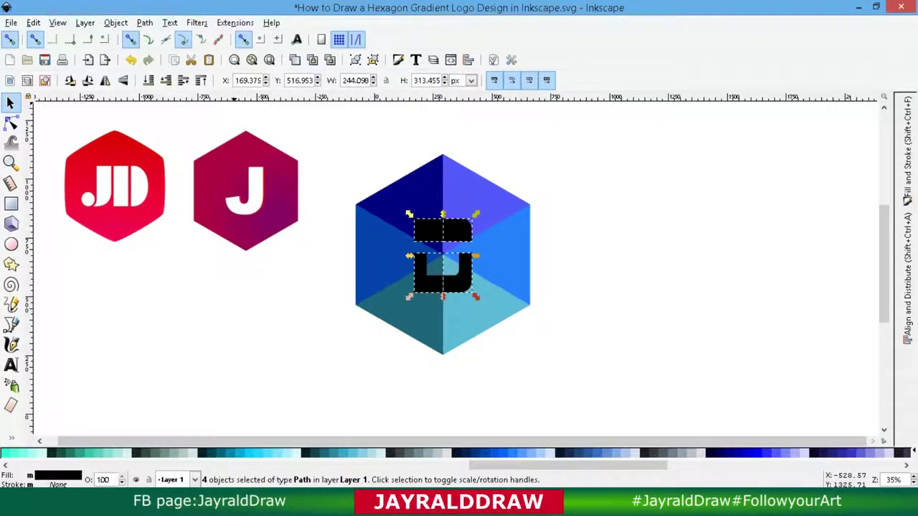
key("Escape")
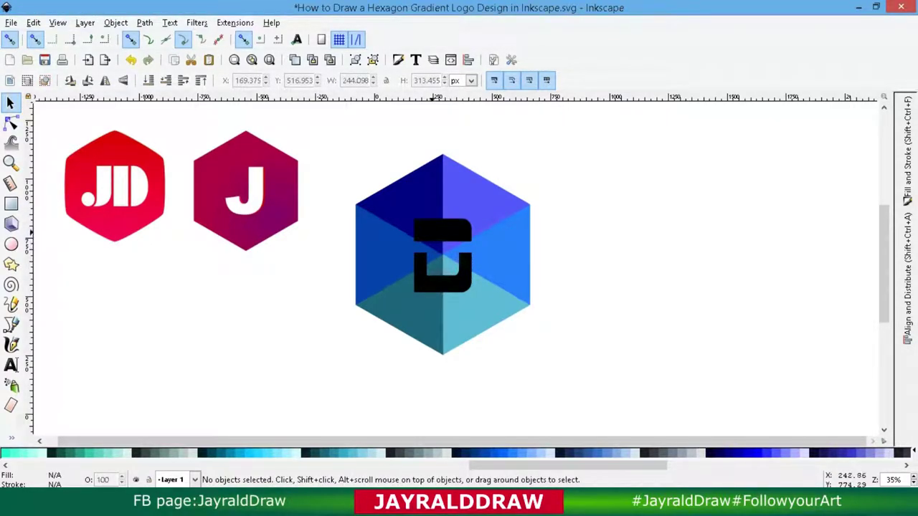
left_click(433, 229)
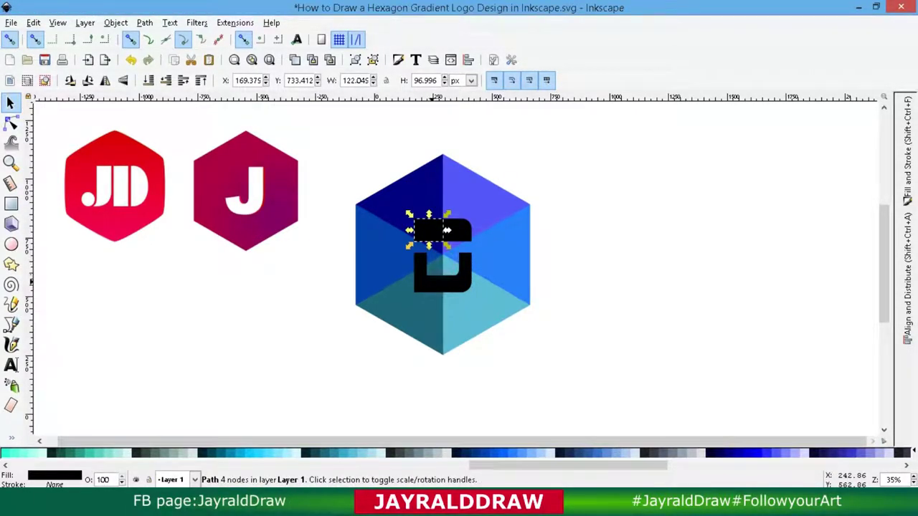
left_click(429, 276, "shift")
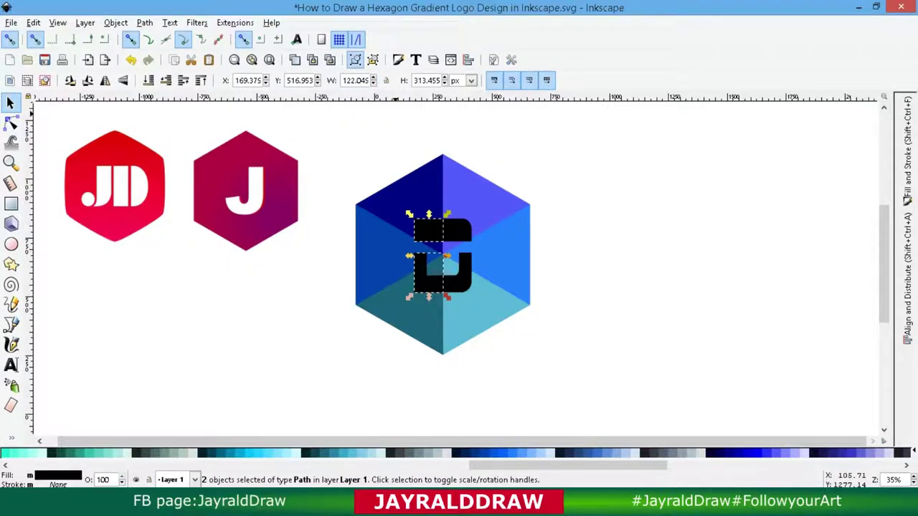
Group the J's two right-hand pieces together
left_click_drag(430, 236, 461, 237)
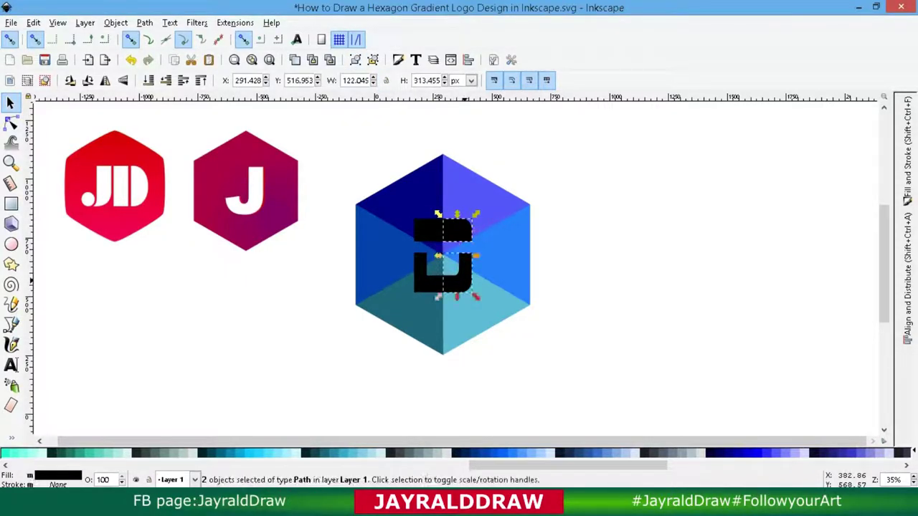
left_click(355, 60)
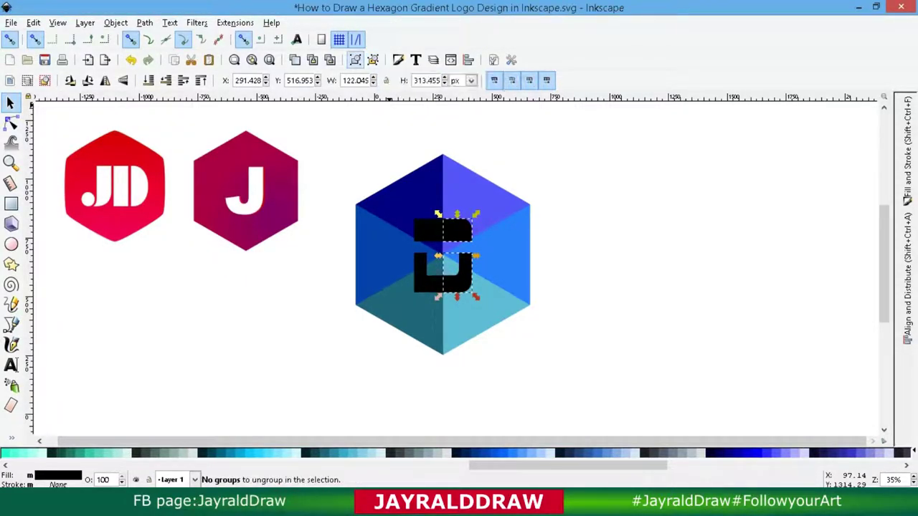
left_click(354, 59)
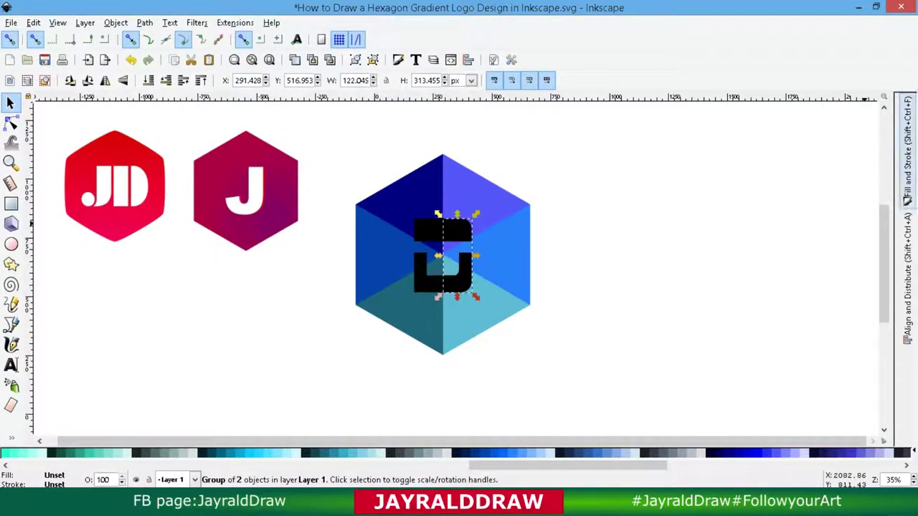
left_click(906, 150)
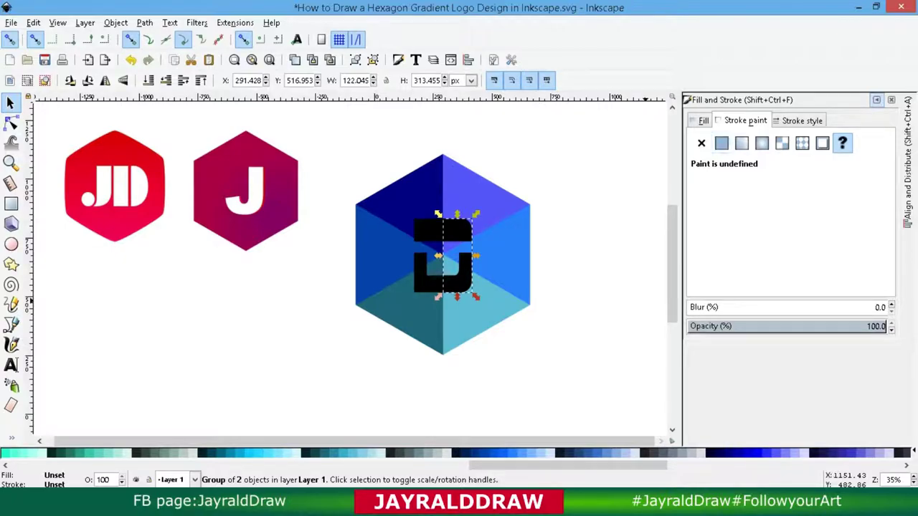
Fill the J's right half with dark navy picked from the hexagon
left_click(703, 120)
left_click(741, 143)
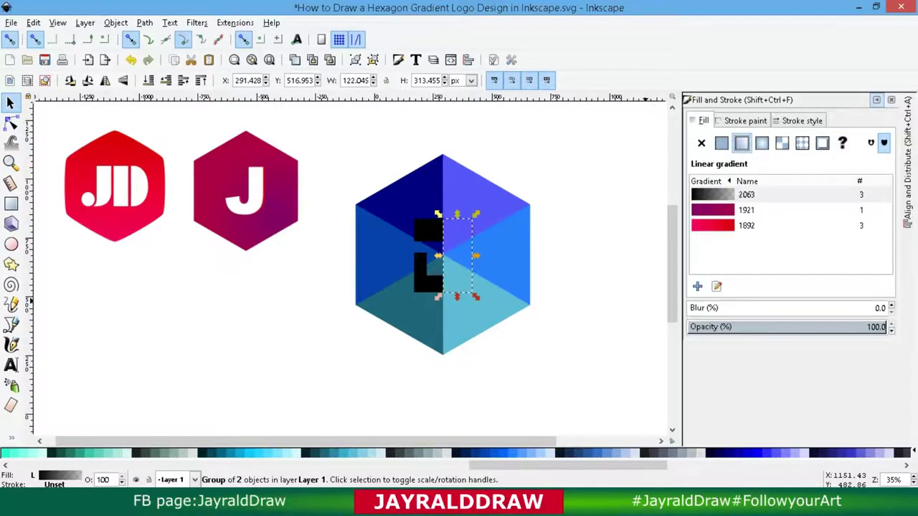
key("d")
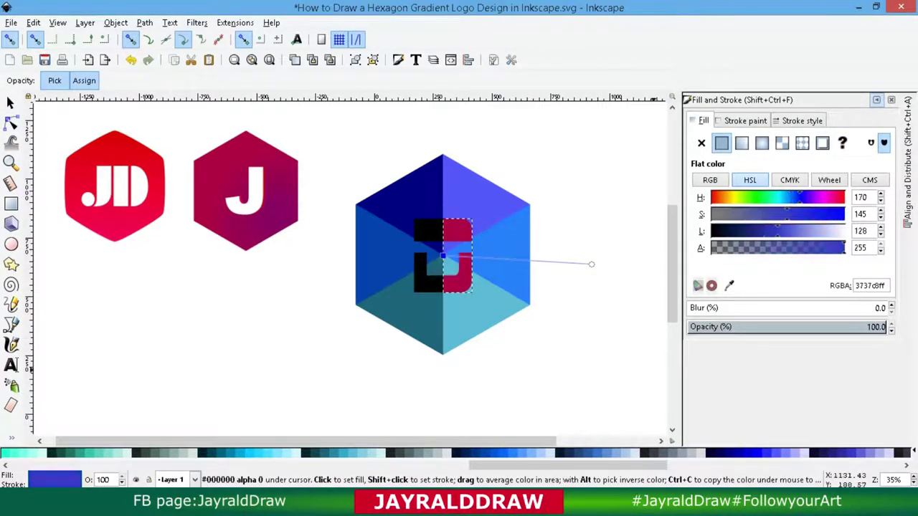
left_click(387, 251)
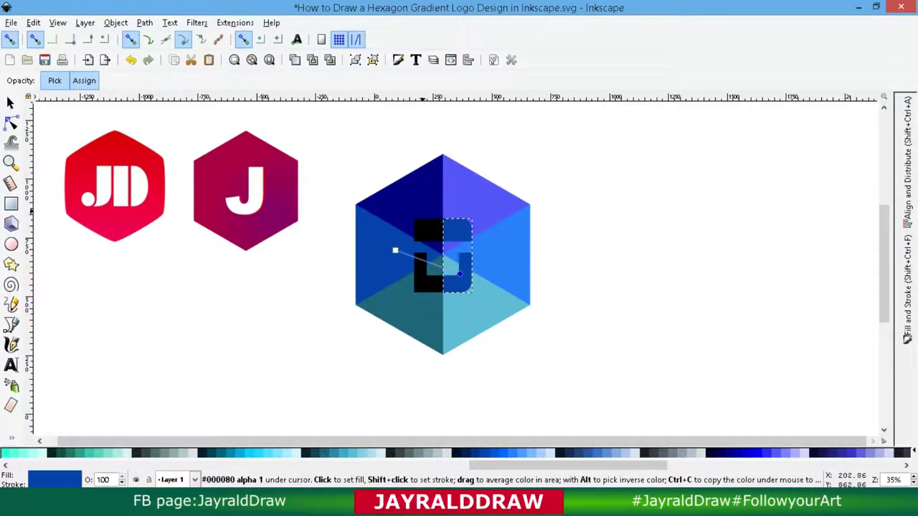
left_click(414, 191)
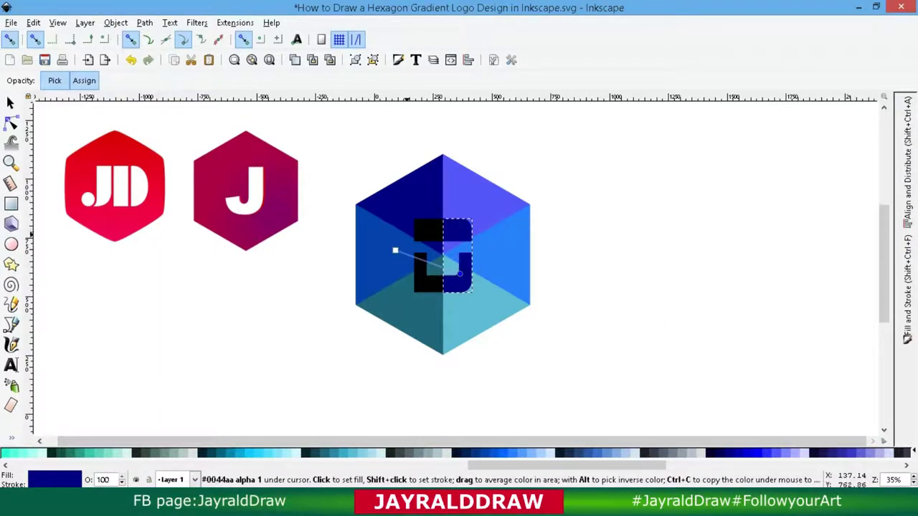
key("s")
Fill the J's left half with the top-right facet's purple
left_click(434, 236)
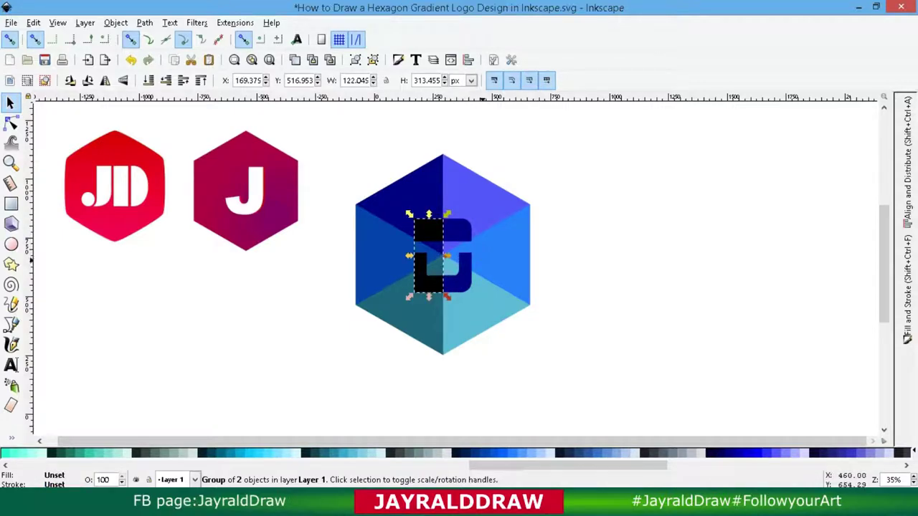
key("d")
left_click(497, 190)
key("s")
left_click(586, 195)
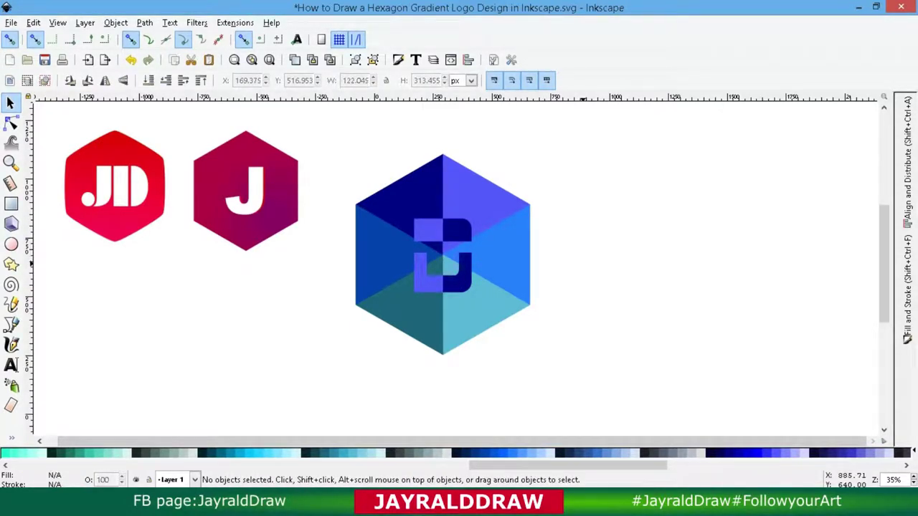
Zoom in and draw a closed four-corner rectangle above the J's right stem
key("plus")
key("plus")
key("b")
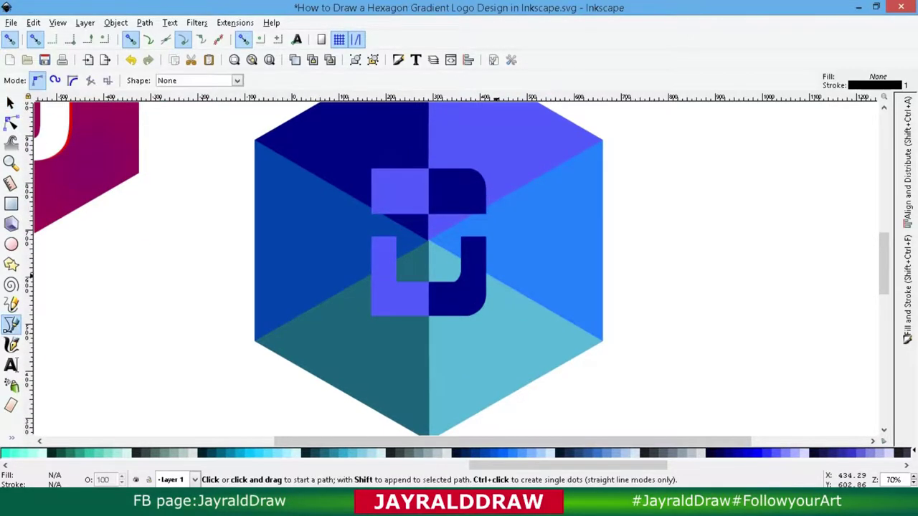
key("plus")
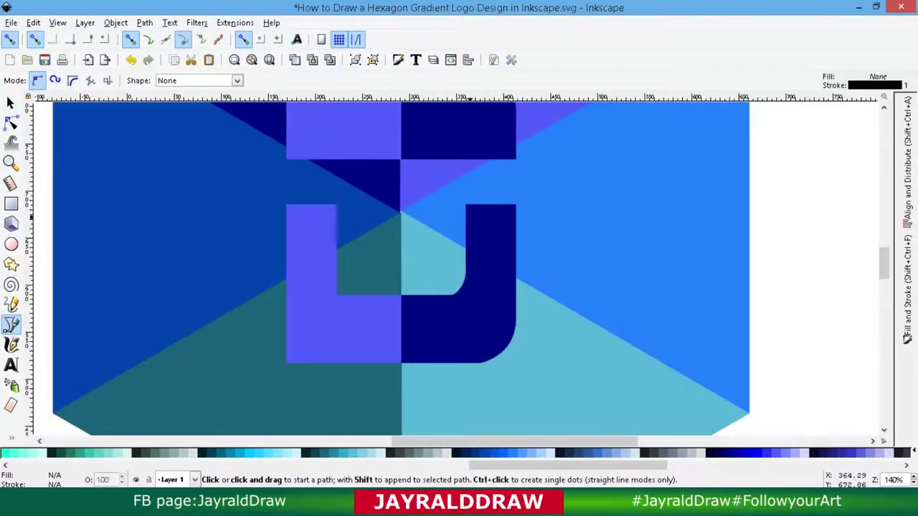
left_click(463, 221)
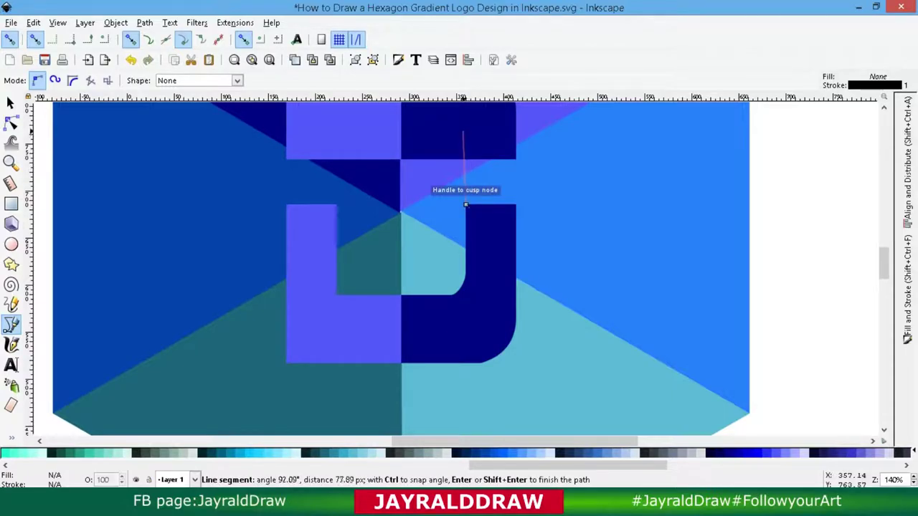
left_click(465, 135)
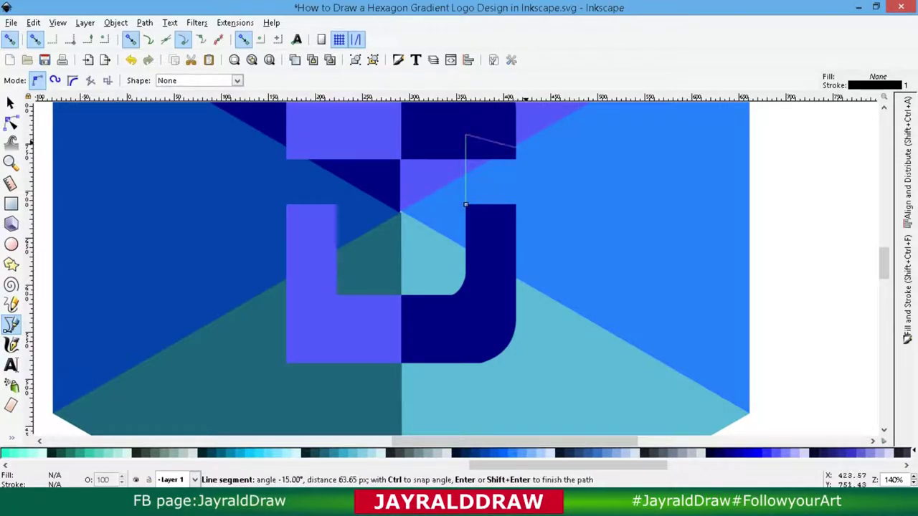
left_click(515, 135)
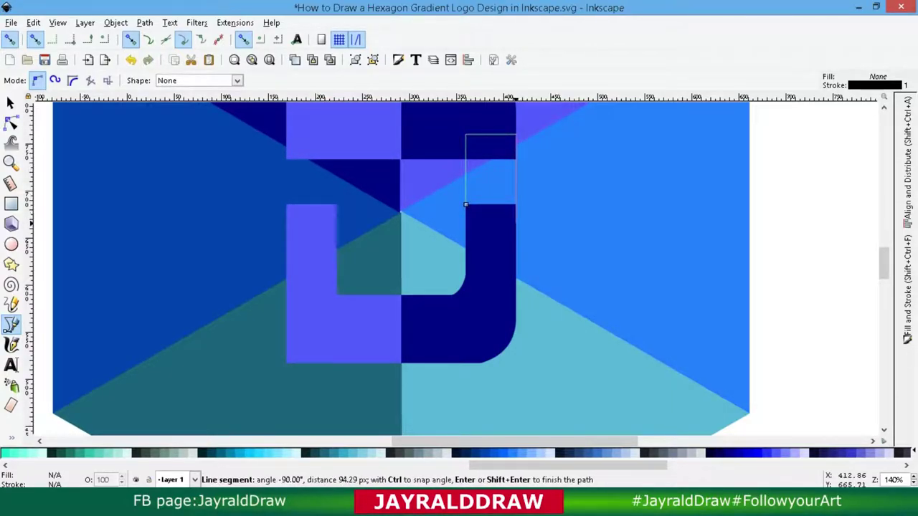
left_click(515, 225)
left_click(465, 205)
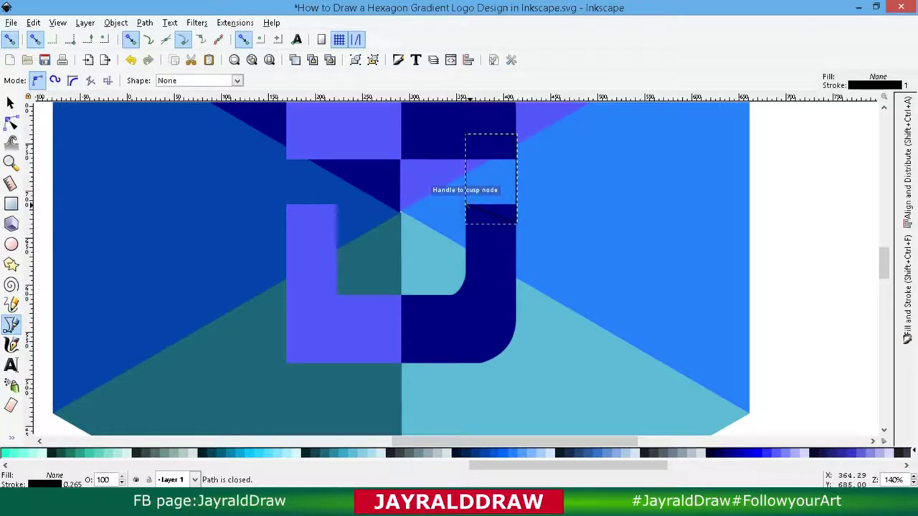
left_click(10, 104)
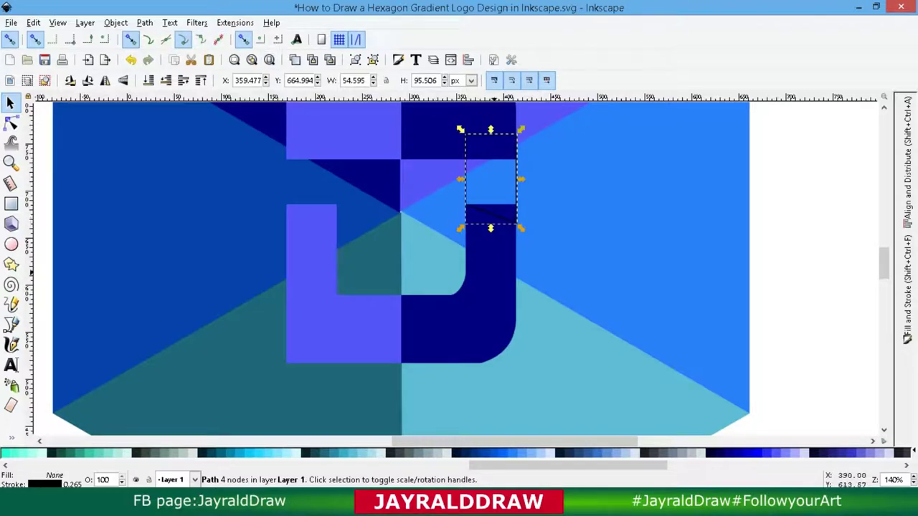
Try merging the rectangle with the J's navy right half using Union
key("shift")
left_click(459, 323, "shift")
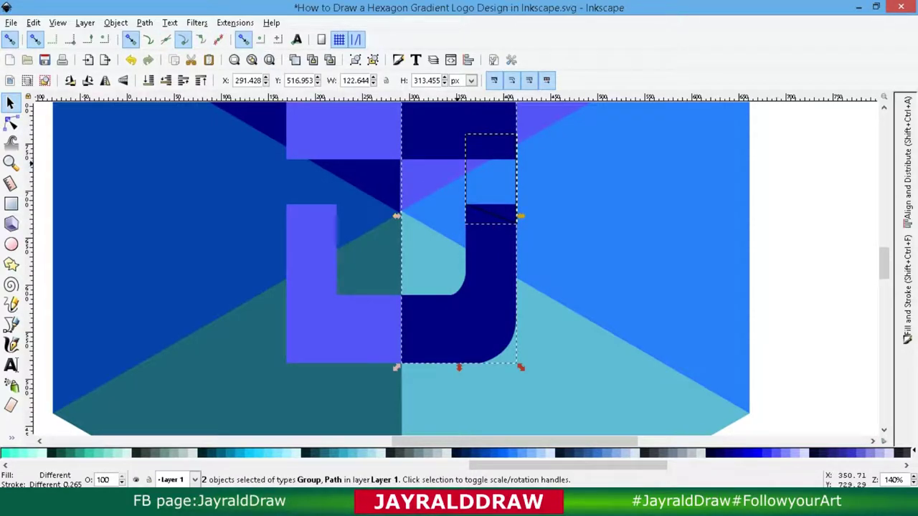
left_click(161, 100)
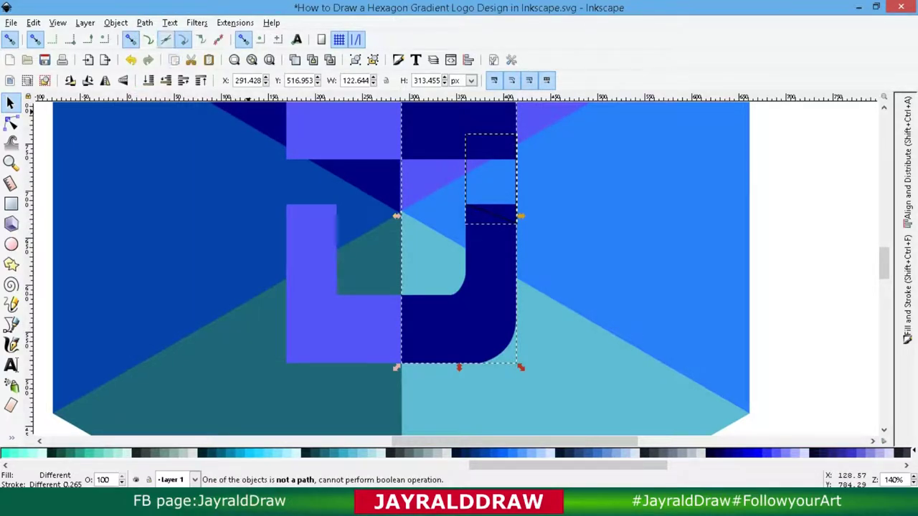
left_click(144, 22)
left_click(161, 98)
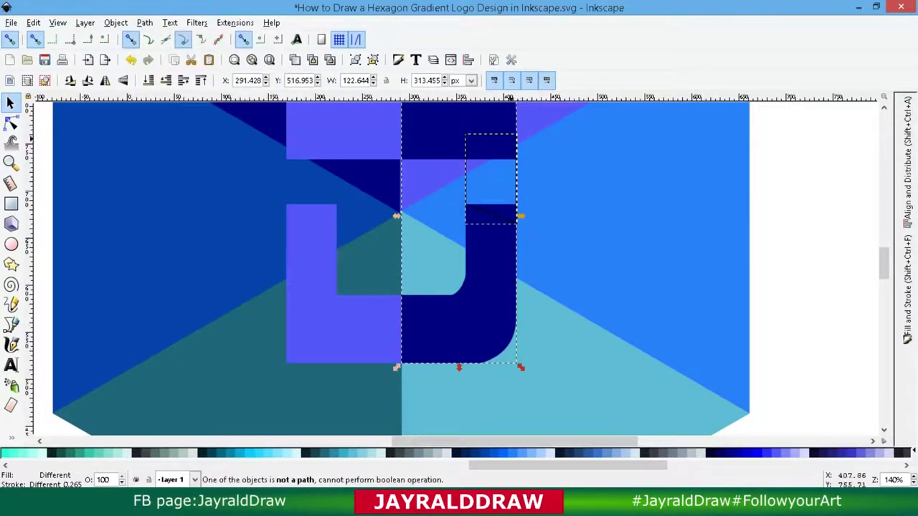
Fill the rectangle with the J's navy, then zoom out to all three logos
left_click(609, 203)
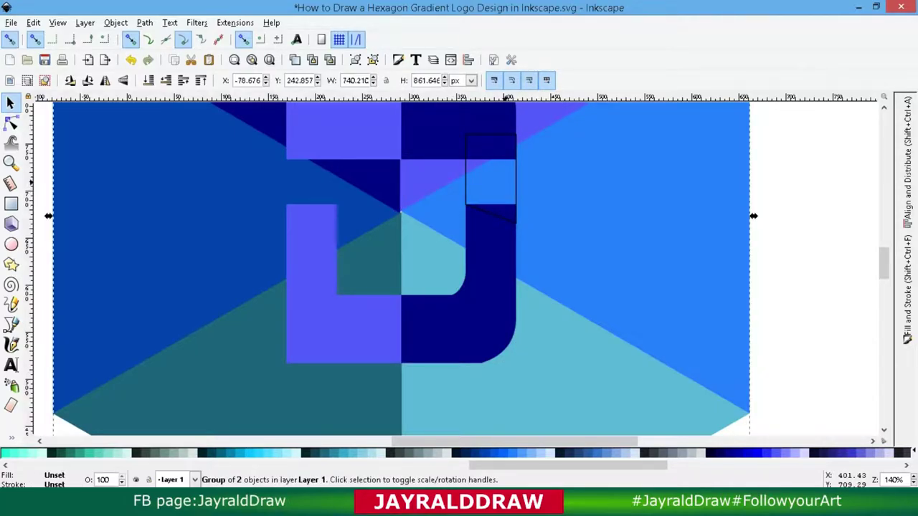
left_click(464, 136)
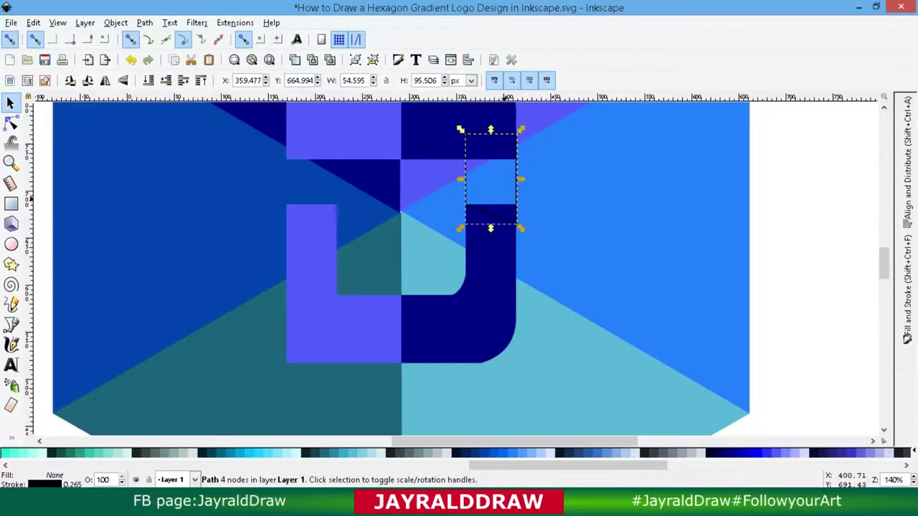
key("d")
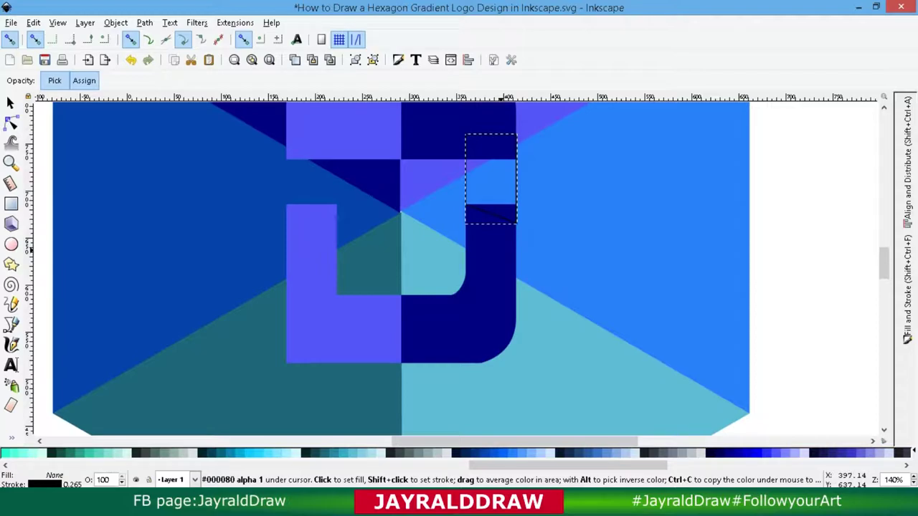
left_click(510, 183)
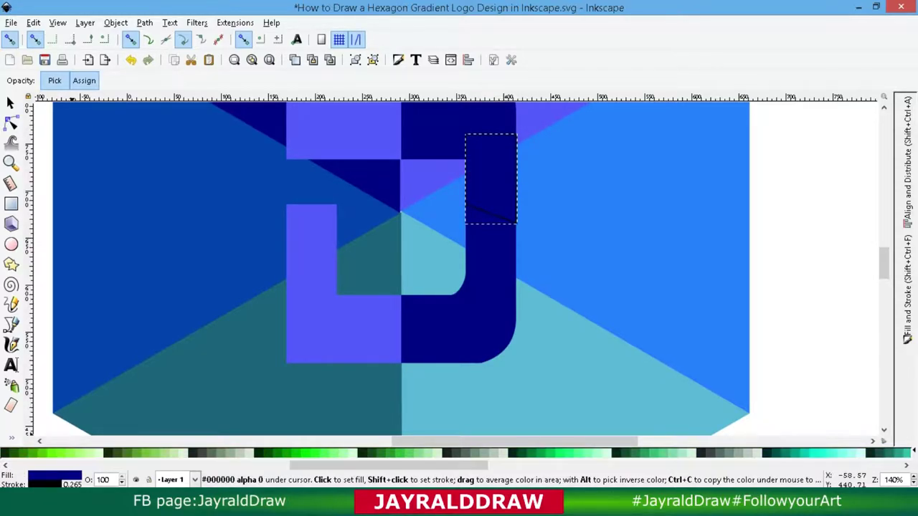
scroll(458, 453, "up", 5)
key("s")
key("Escape")
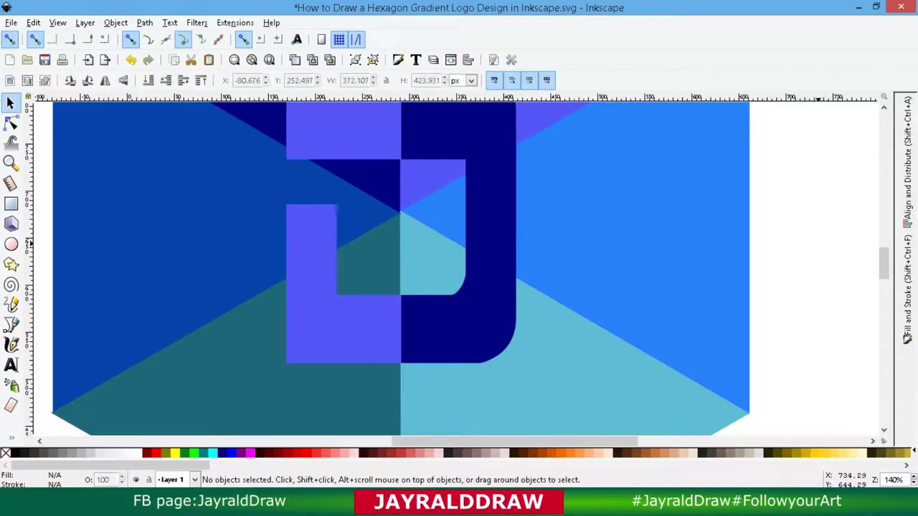
key("minus")
key("minus")
key("minus")
key("minus")
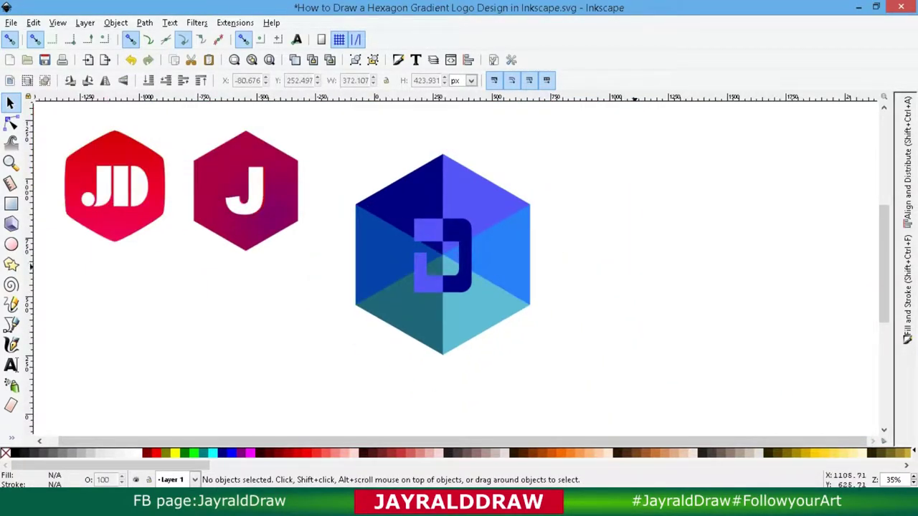
key("minus")
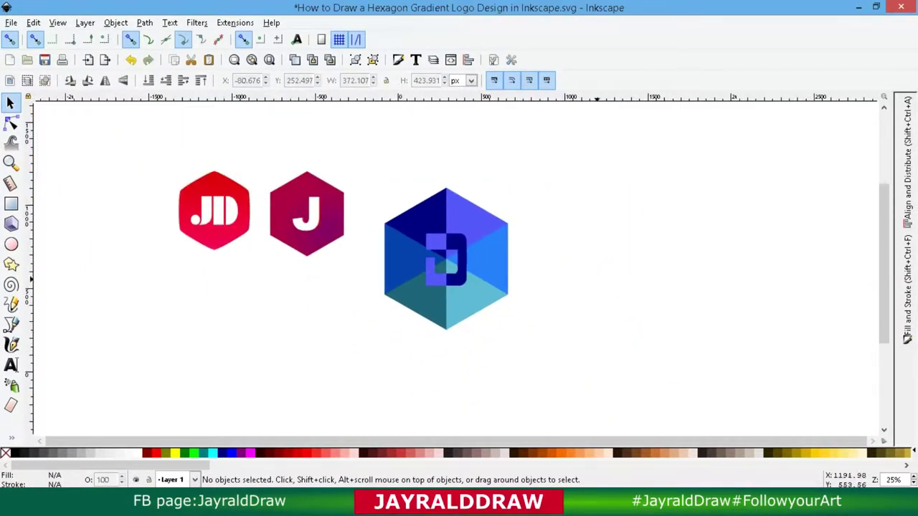
Group the blue hexagon logo and shrink it to about 85%
left_click_drag(551, 359, 376, 169)
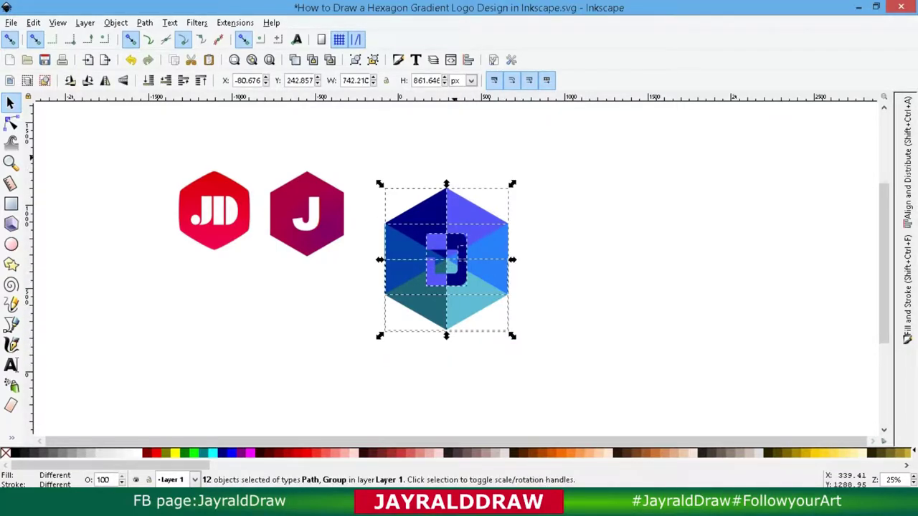
left_click(355, 60)
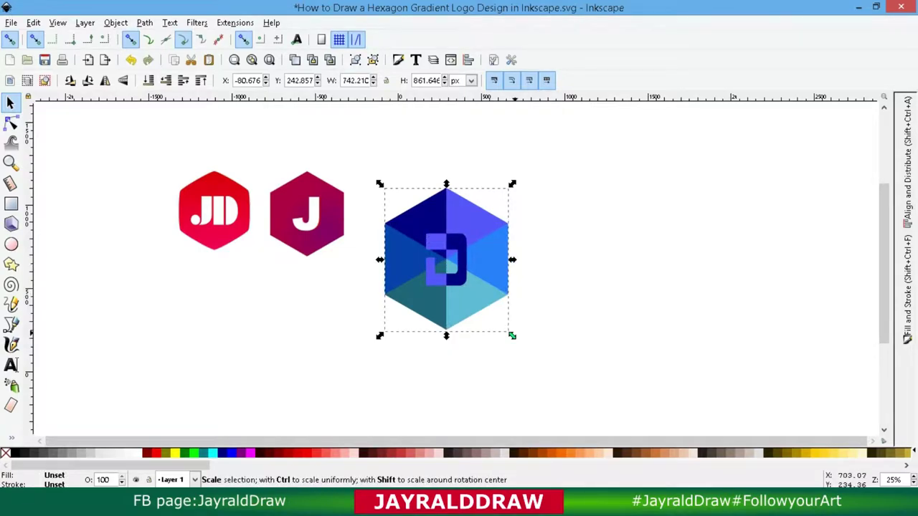
left_click_drag(509, 334, 432, 253)
left_click(445, 264)
Centre all three logos on the page and enlarge them proportionally
left_click_drag(526, 315, 117, 141)
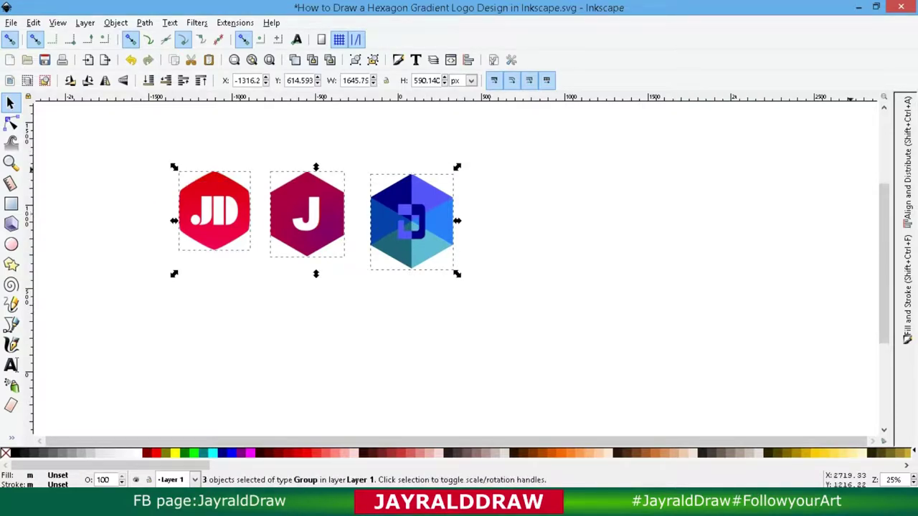
left_click_drag(408, 244, 559, 288)
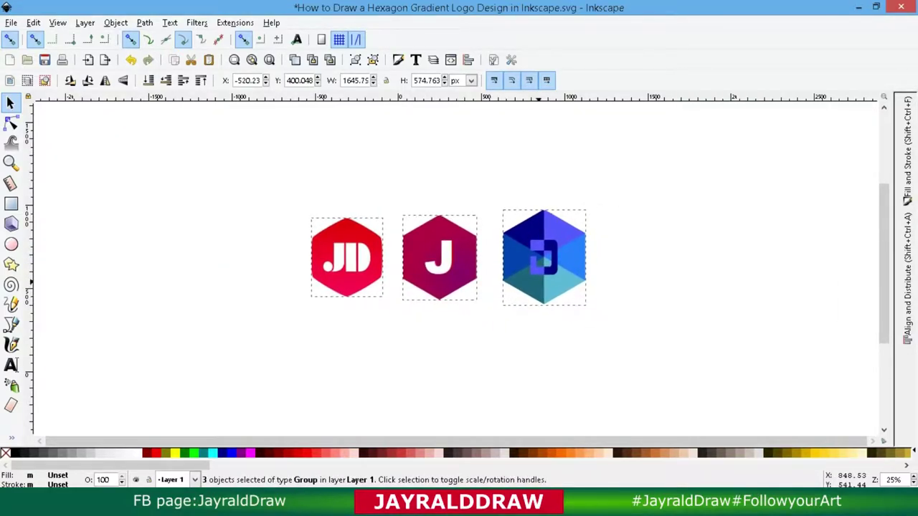
left_click_drag(603, 315, 623, 343)
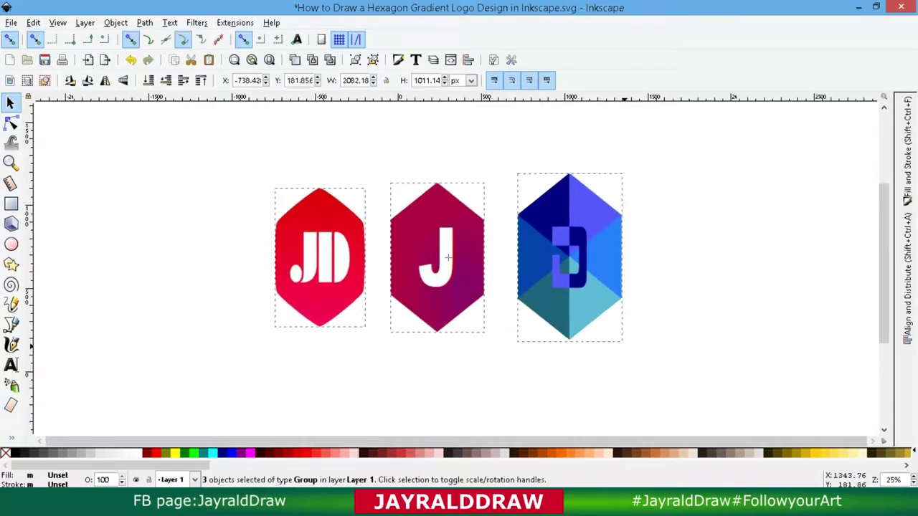
key("ctrl+z")
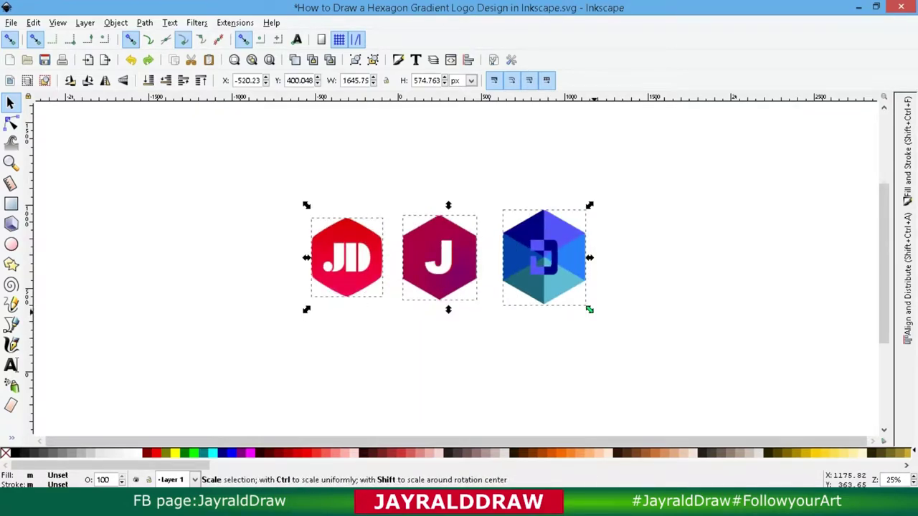
mouse_move(590, 307)
left_mouse_down()
mouse_move(673, 328)
mouse_move(683, 343)
left_mouse_up()
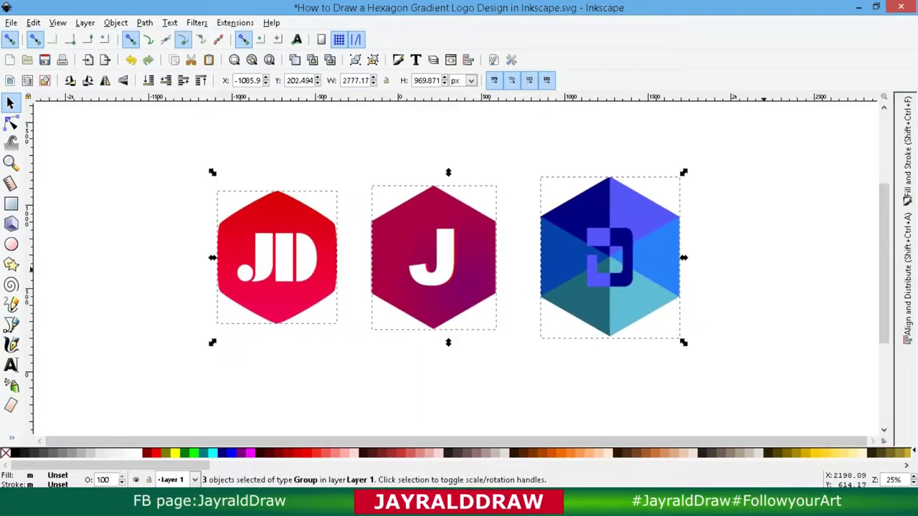
left_click(326, 244)
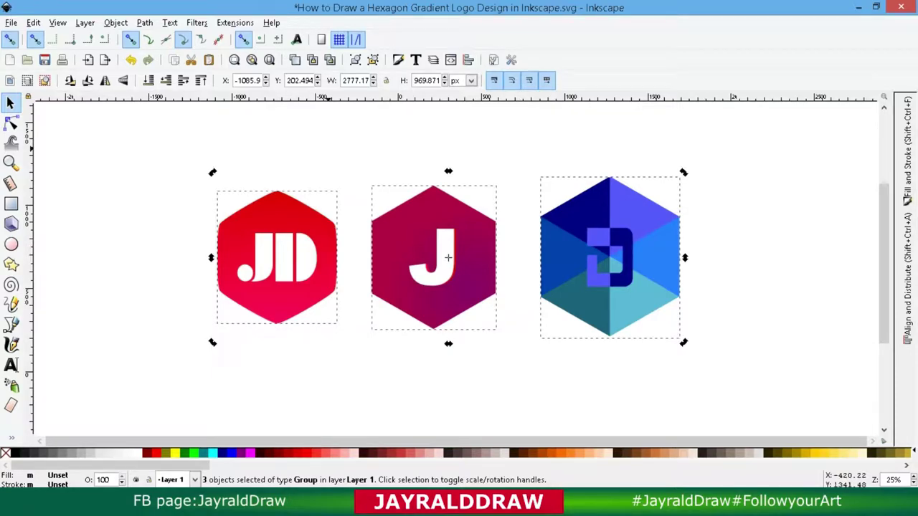
Check the JD hexagon logo's width value
key("Escape")
left_click(294, 301)
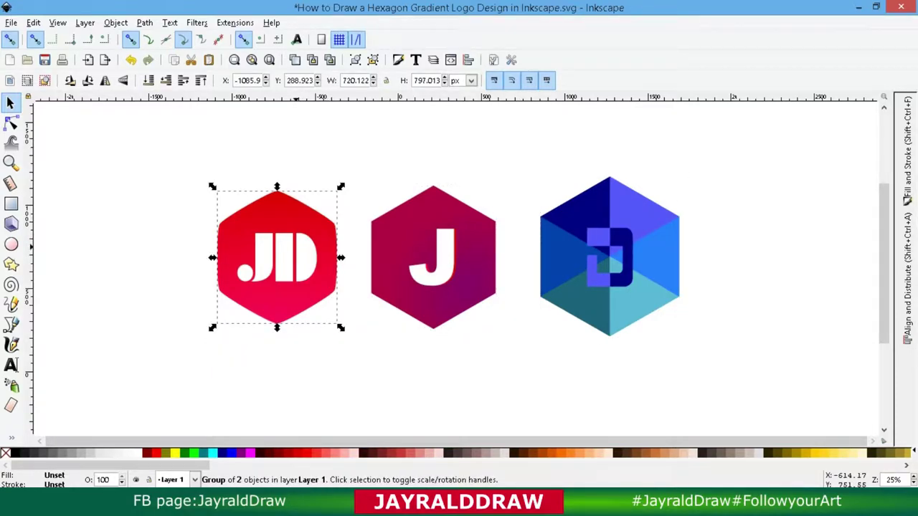
triple_click(355, 80)
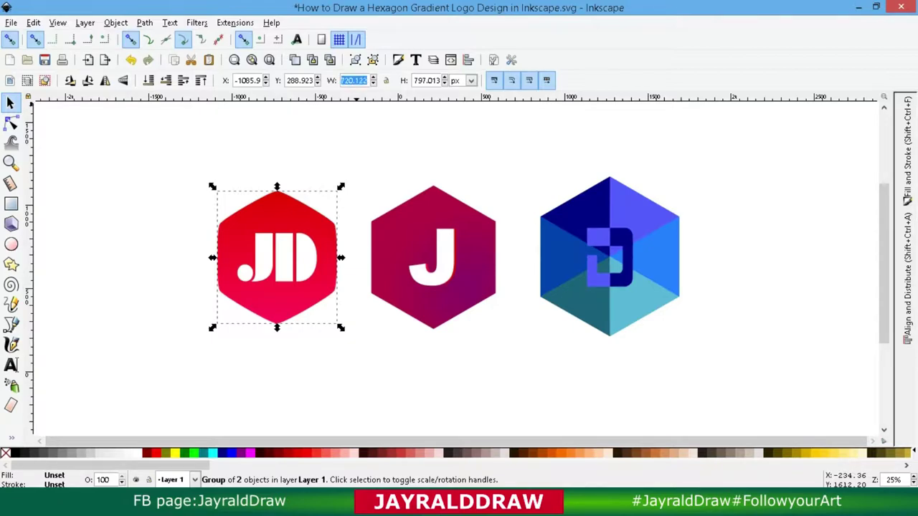
key("Escape")
key("Escape")
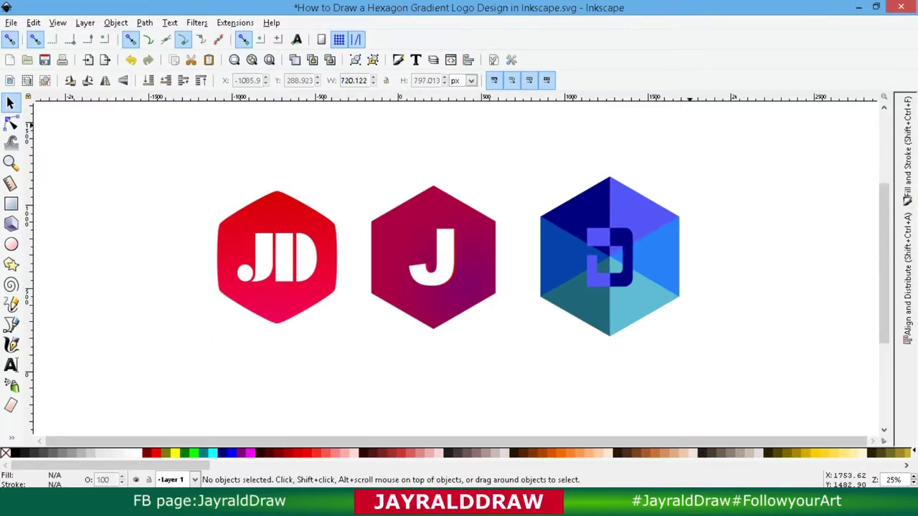